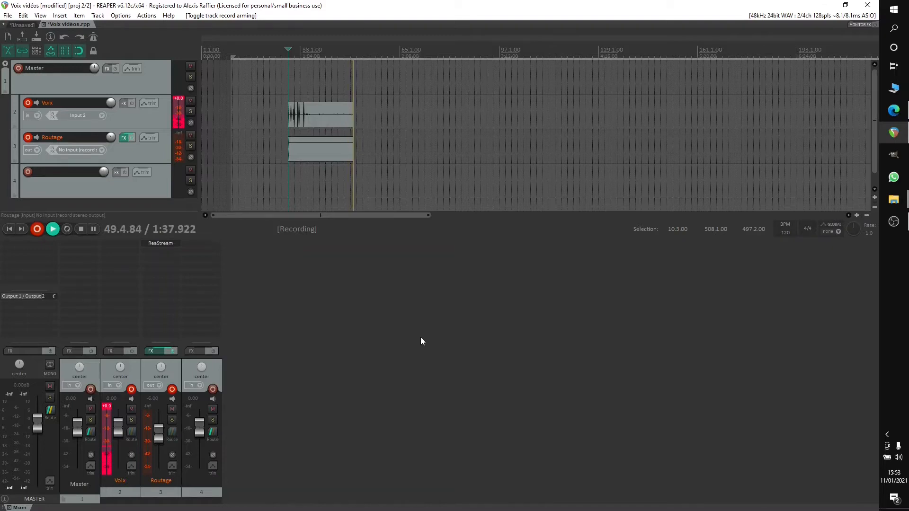
Cut Template niveau 1, Template niveau 2 and Template niveau 3 from the Quad Studio Drum Templates Pack folder on the desktop
click(819, 6)
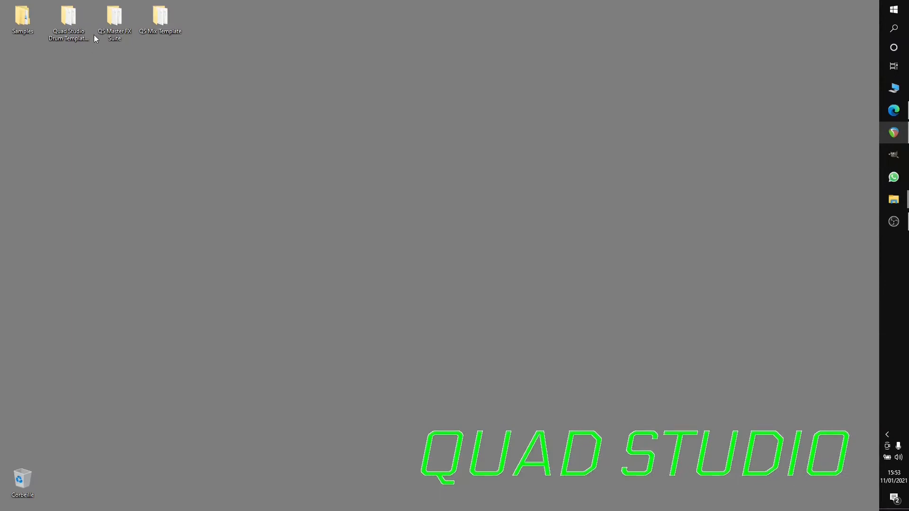
double_click(74, 19)
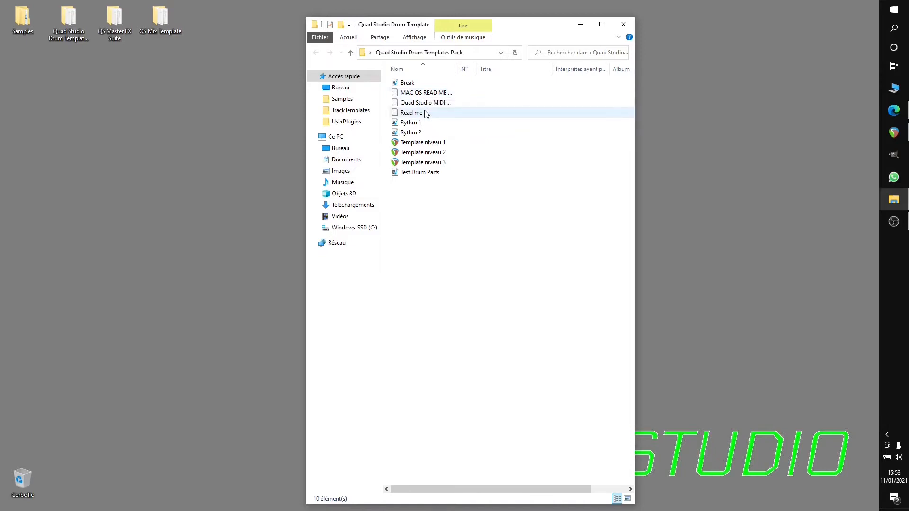
click(426, 142)
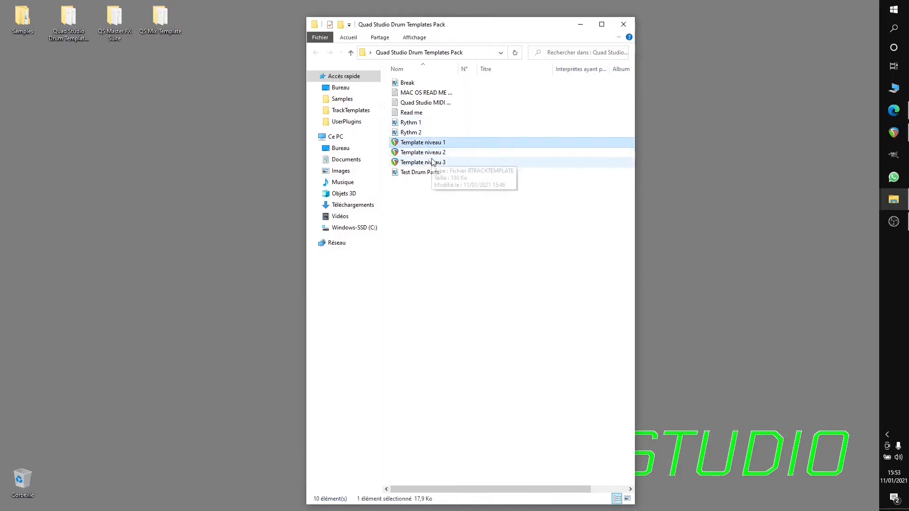
ctrl+click(427, 153)
ctrl+click(432, 163)
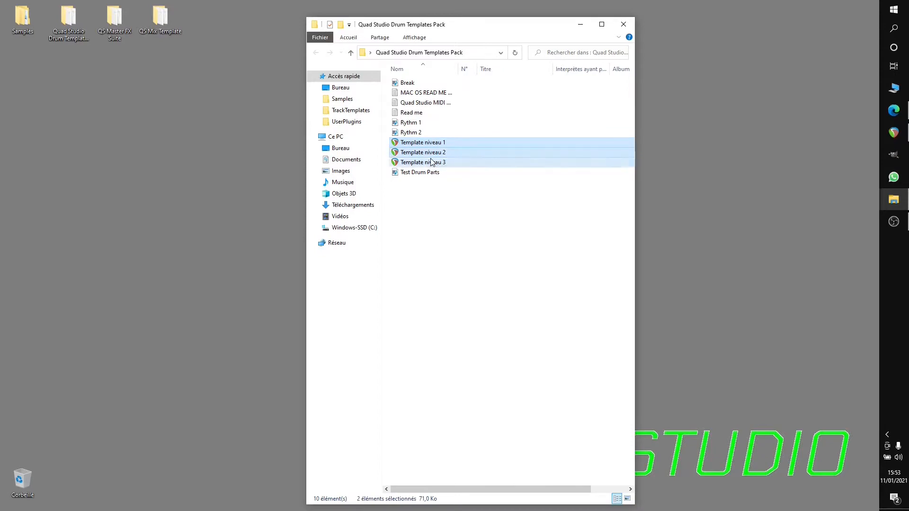
key(ctrl+x)
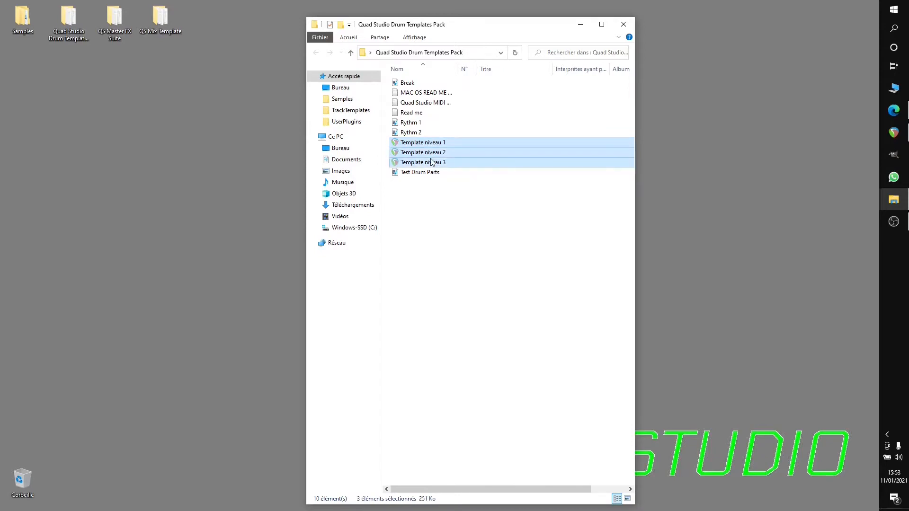
Paste the three cut template files into the TrackTemplates folder inside C:\REAPER
click(363, 230)
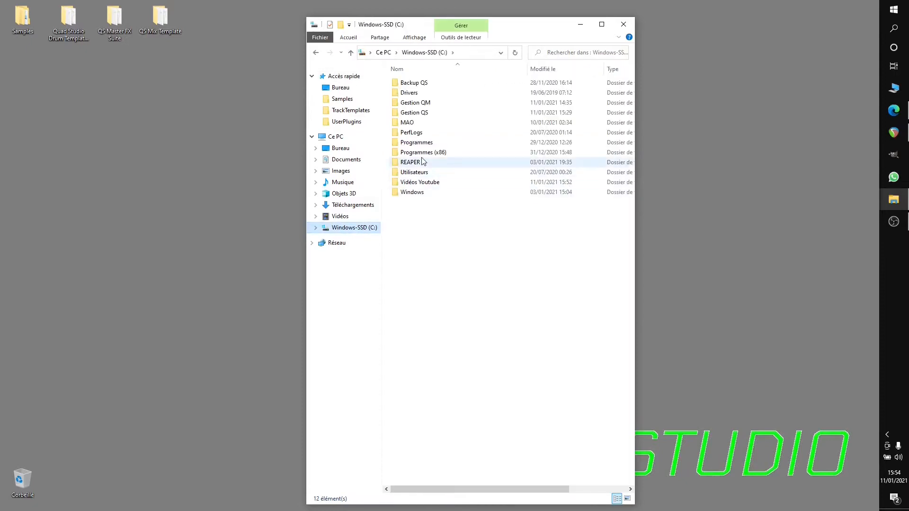
double_click(426, 162)
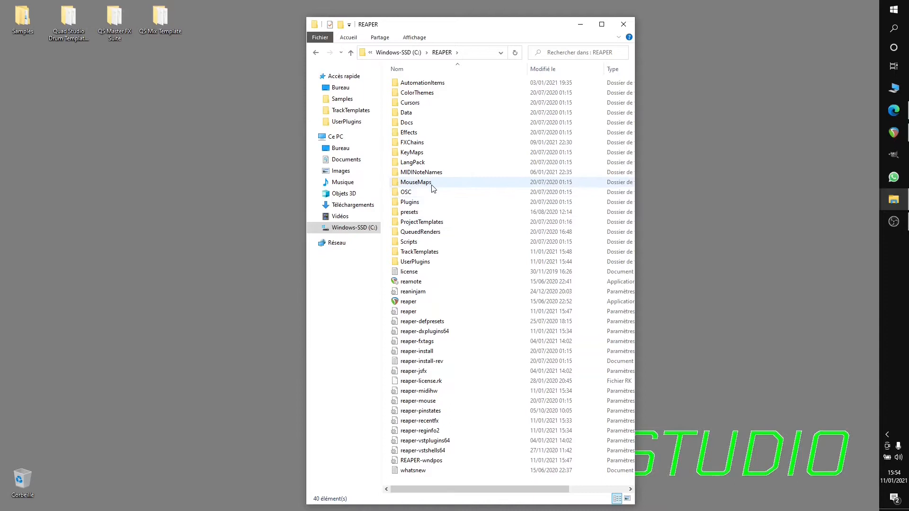
double_click(419, 251)
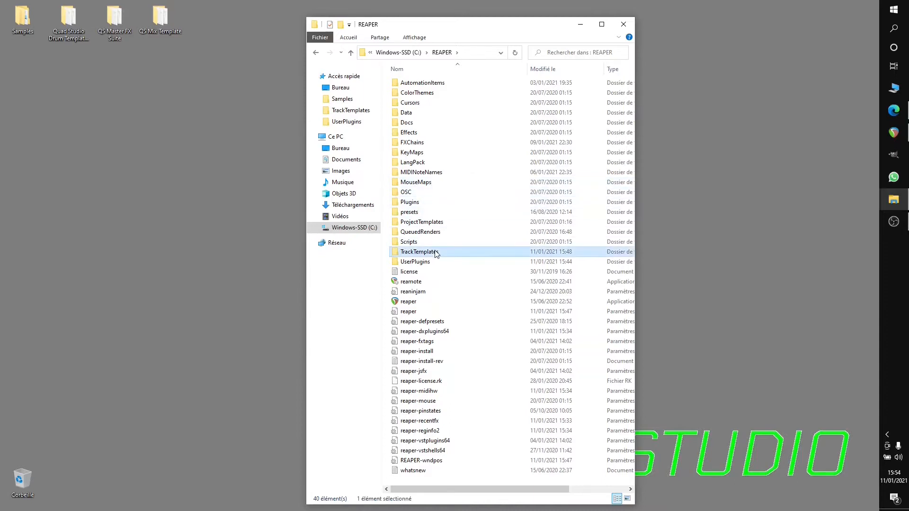
key(ctrl+v)
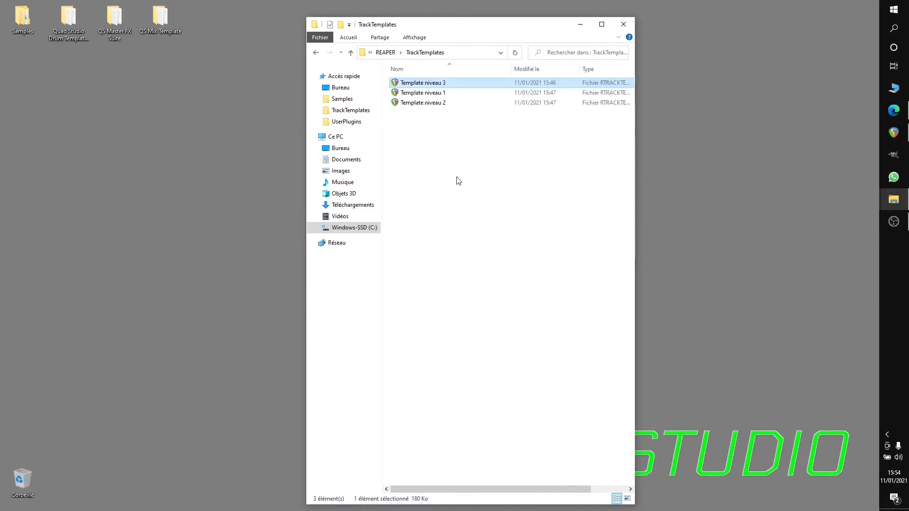
click(458, 180)
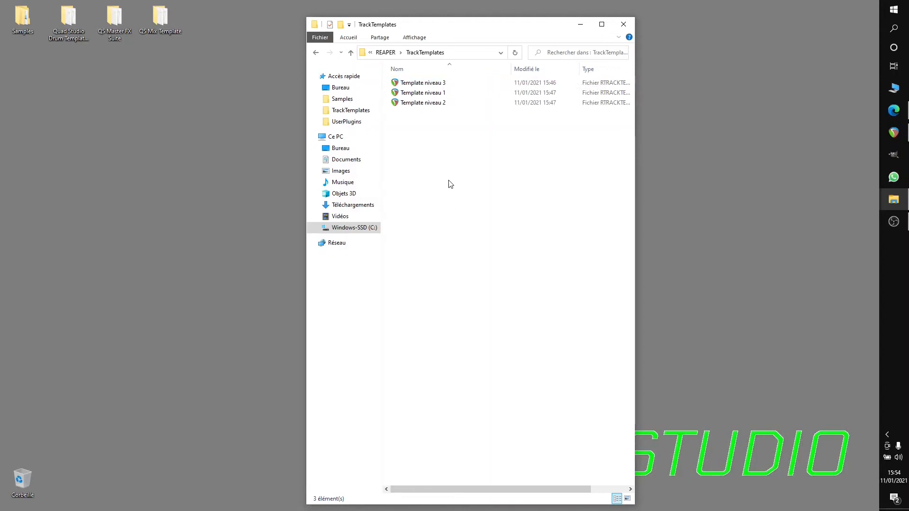
right_click(449, 180)
mouse_move(519, 197)
click(594, 198)
right_click(488, 190)
mouse_move(543, 206)
click(637, 207)
Cut the Samples folder on the desktop and close all open folder windows
click(623, 25)
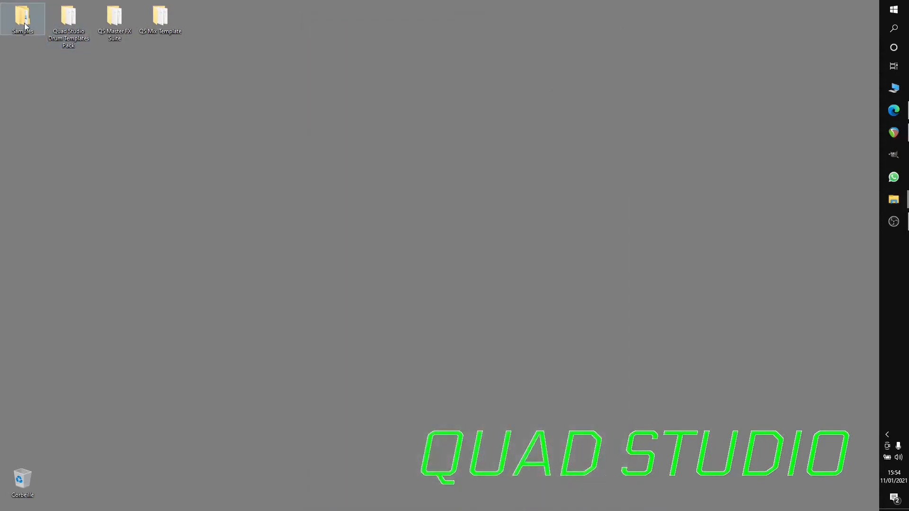
click(25, 26)
key(ctrl+x)
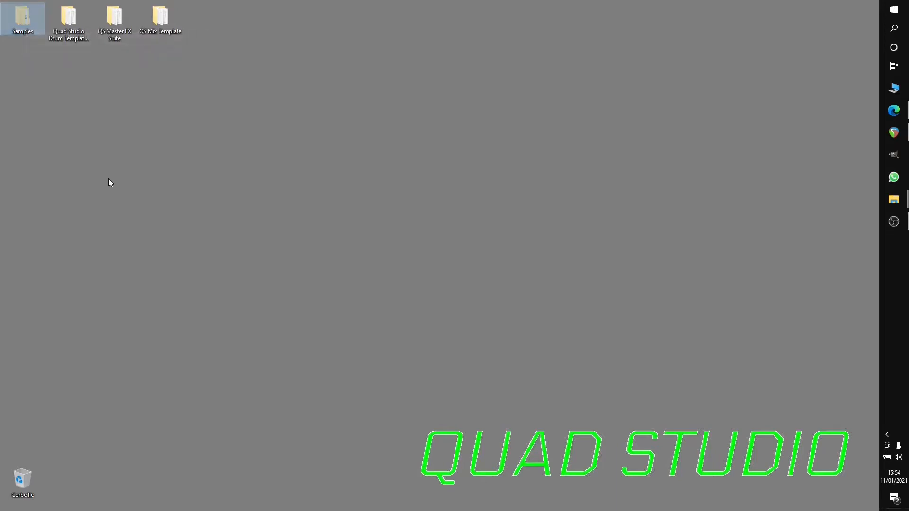
mouse_move(894, 199)
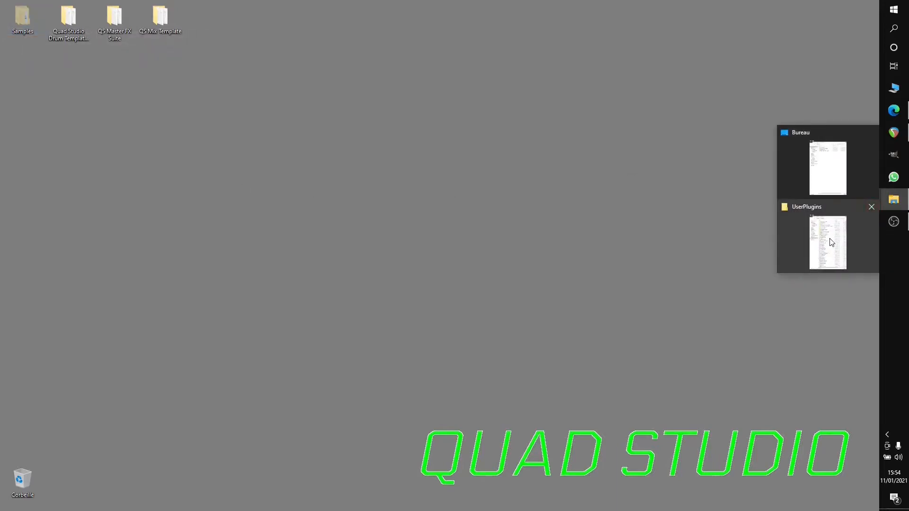
mouse_move(829, 245)
click(871, 206)
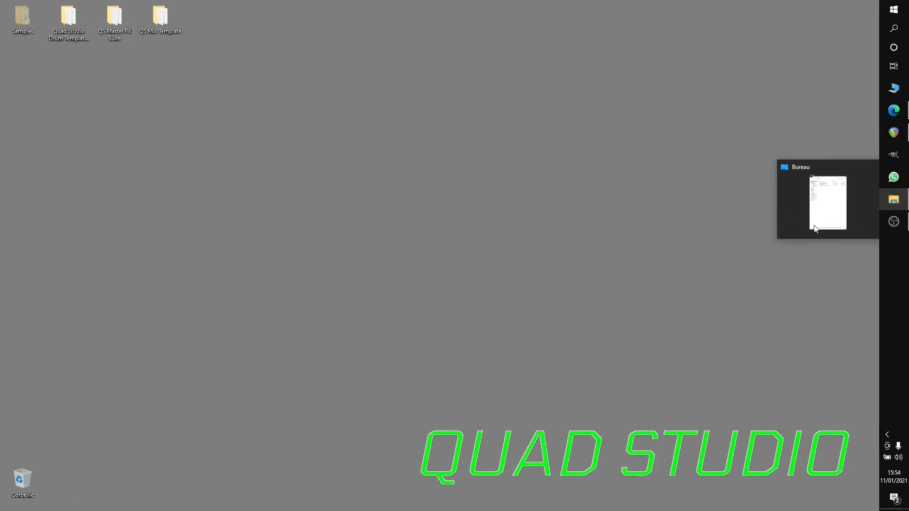
click(869, 174)
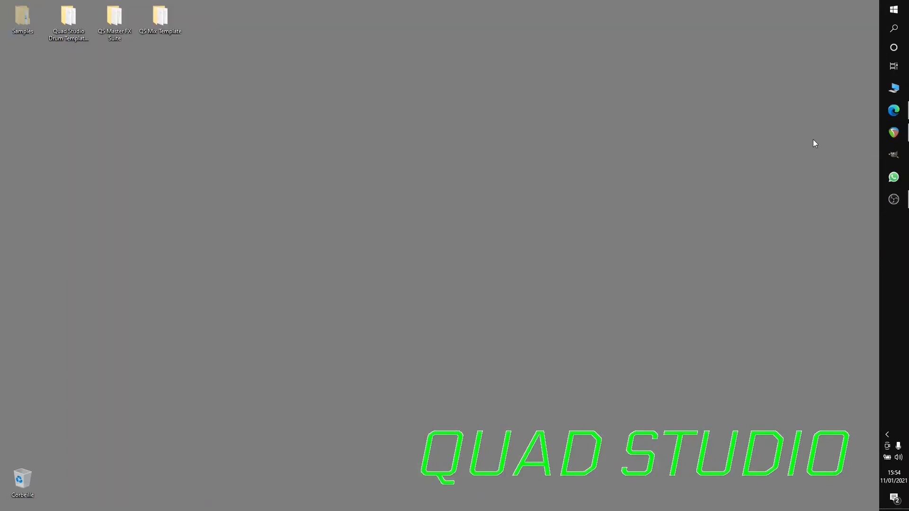
Open the UserPlugins folder inside the REAPER folder on Windows-SSD (C:) in a new file explorer window
click(892, 89)
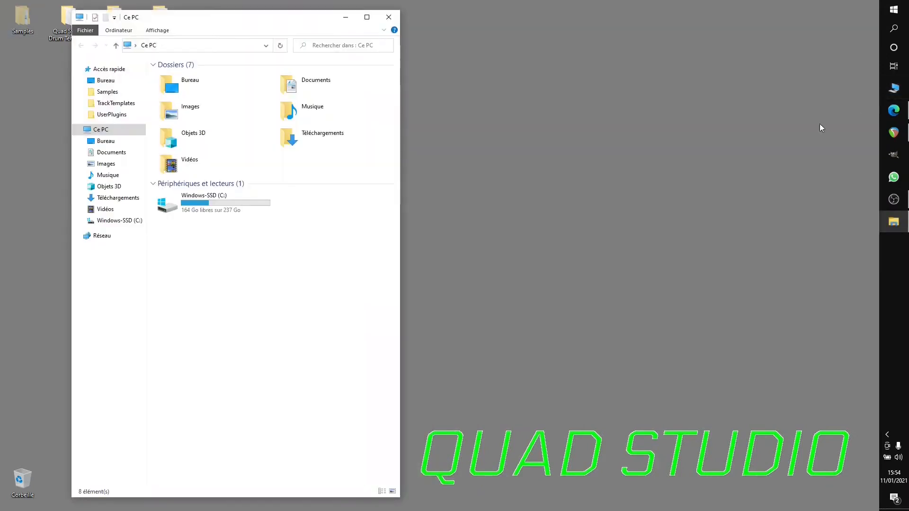
double_click(199, 213)
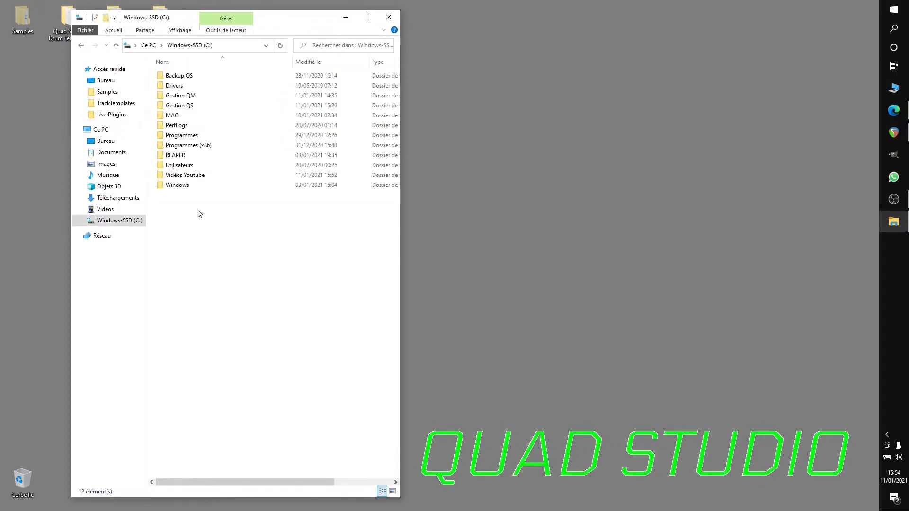
click(200, 157)
double_click(199, 158)
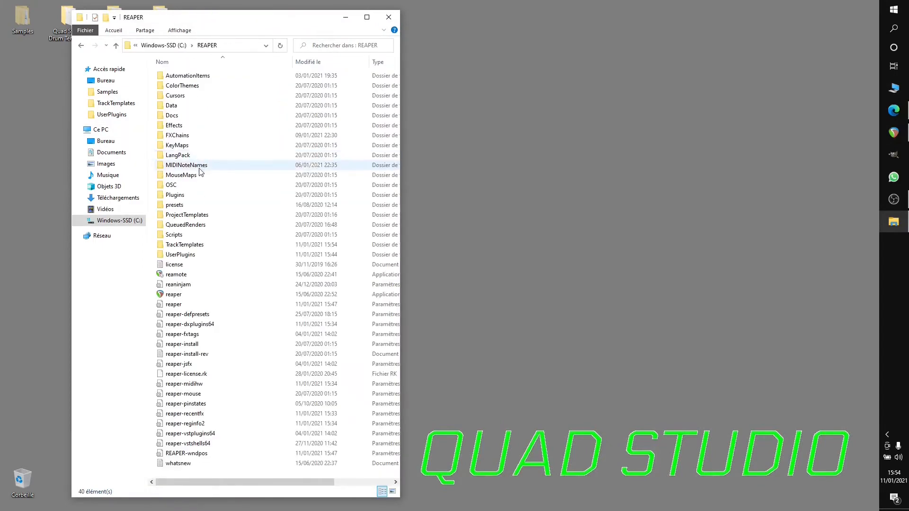
mouse_move(207, 259)
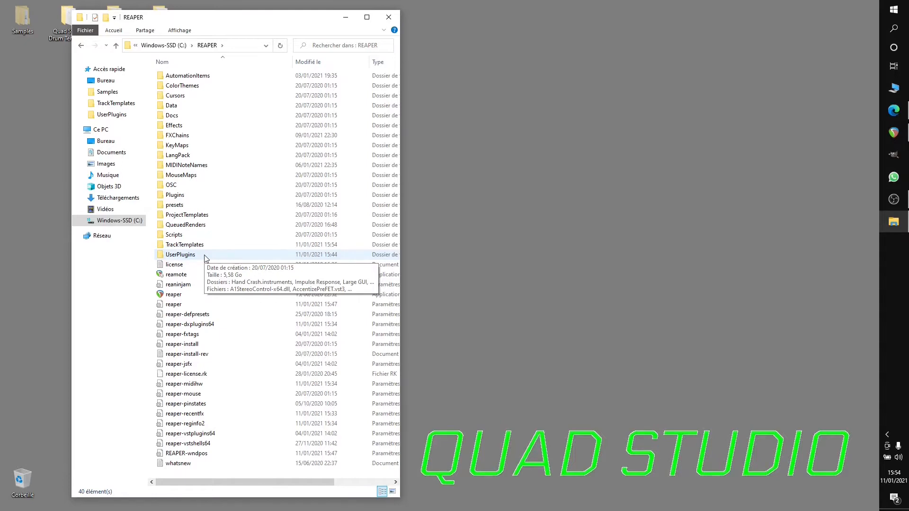
double_click(205, 258)
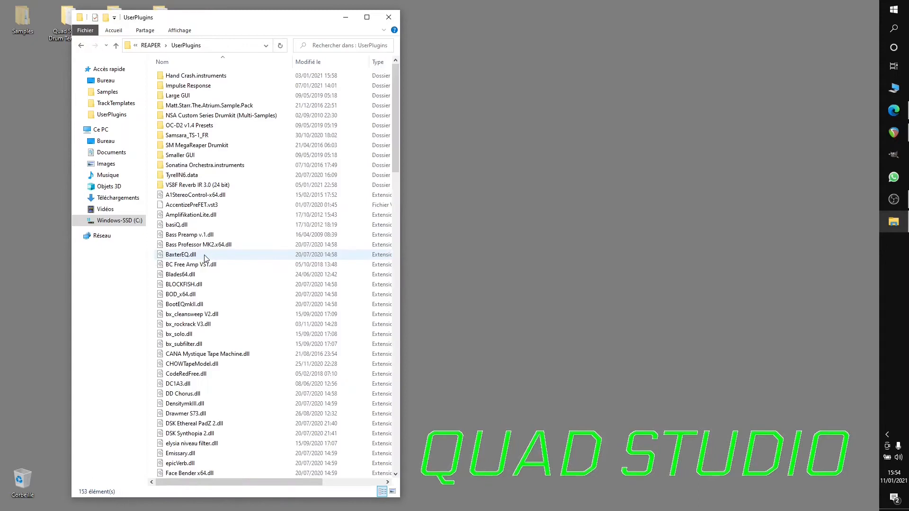
Paste the Samples folder into UserPlugins in a maximized window, and minimize the window once the folder is moved
click(366, 17)
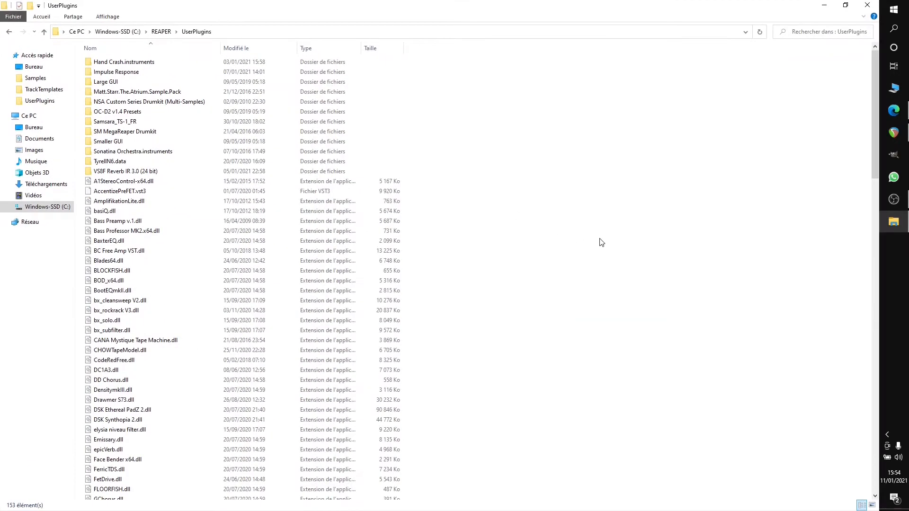
key(ctrl+v)
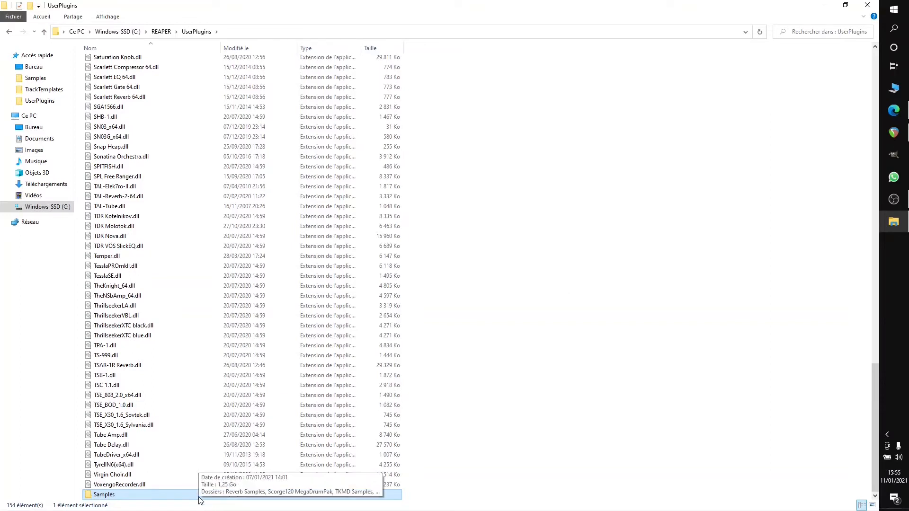
click(522, 443)
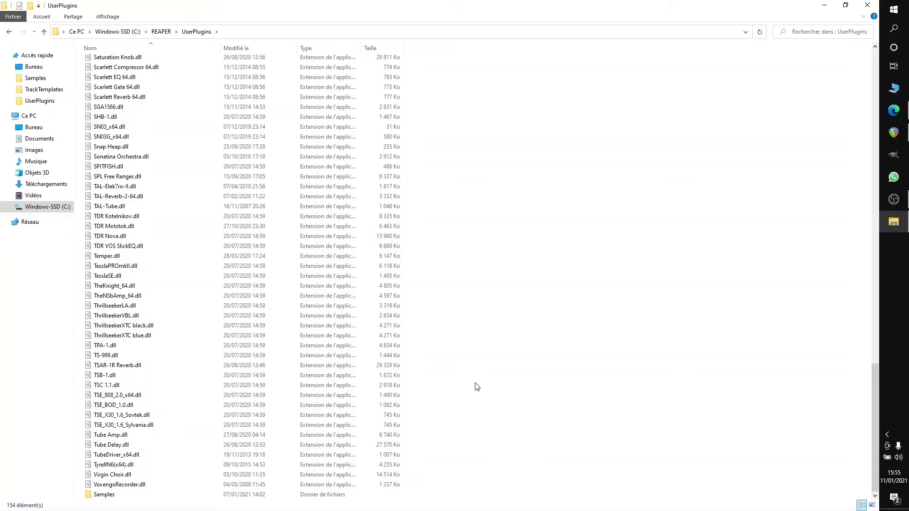
scroll(341, 340, up, 20)
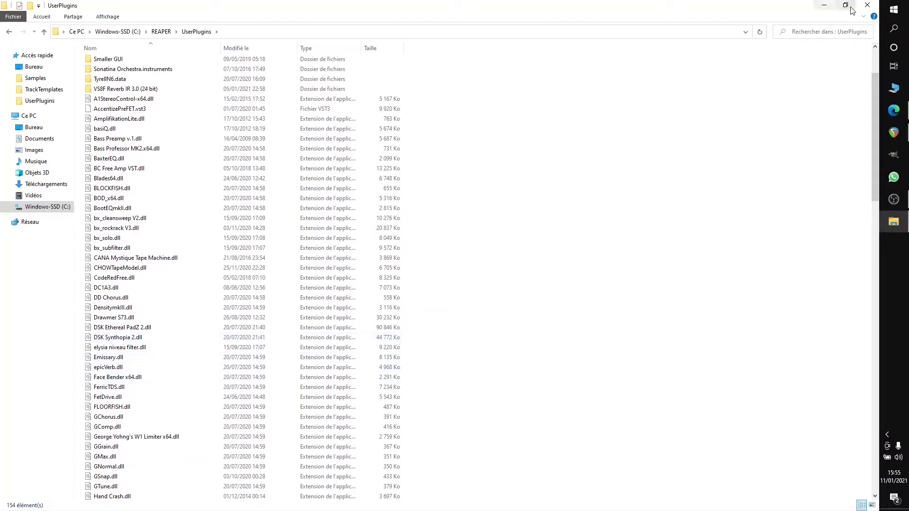
click(824, 5)
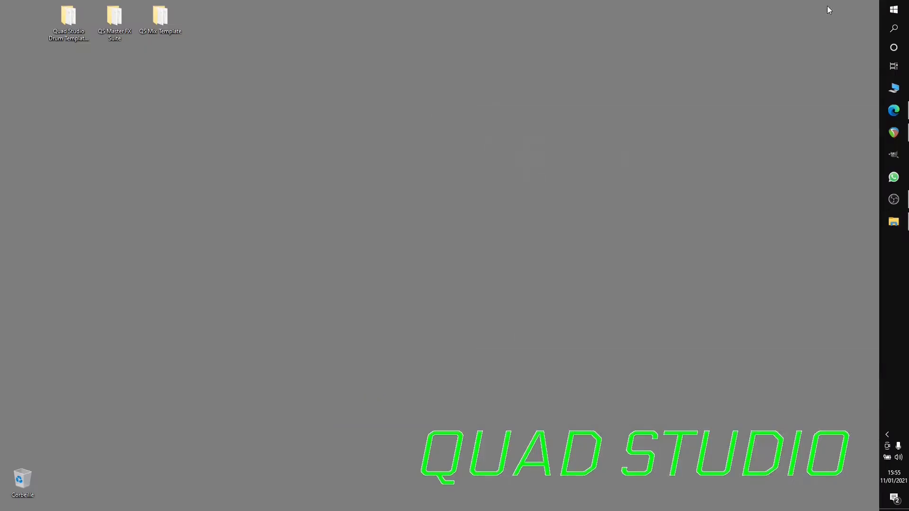
Switch to REAPER and insert the track template Template niveau 3 into the unsaved project below the Stream track
click(896, 134)
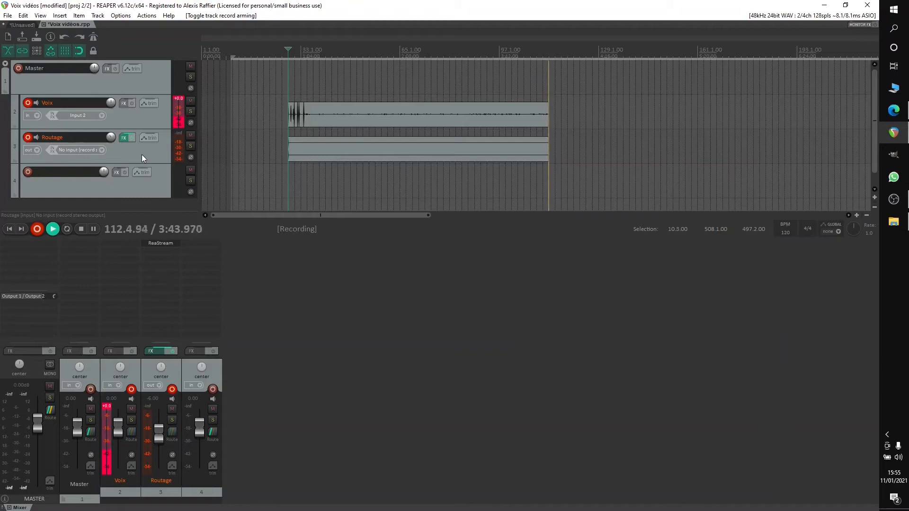
click(24, 25)
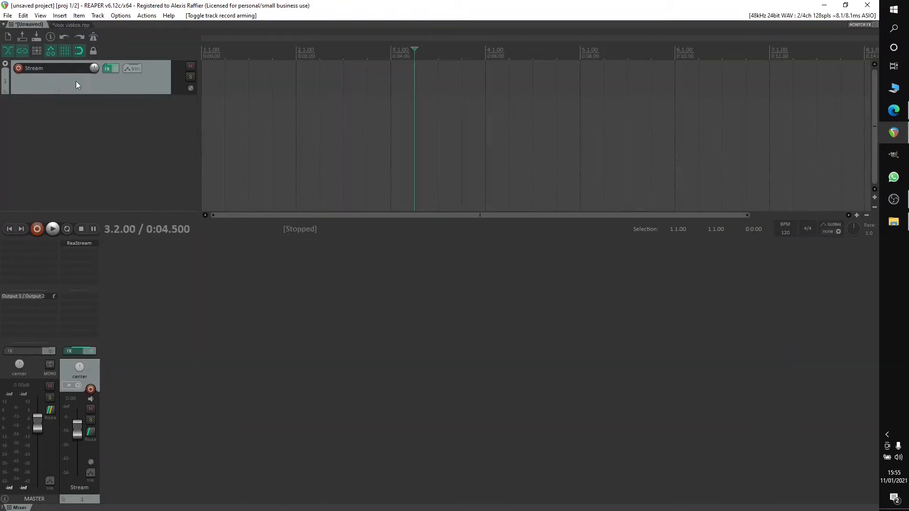
click(67, 25)
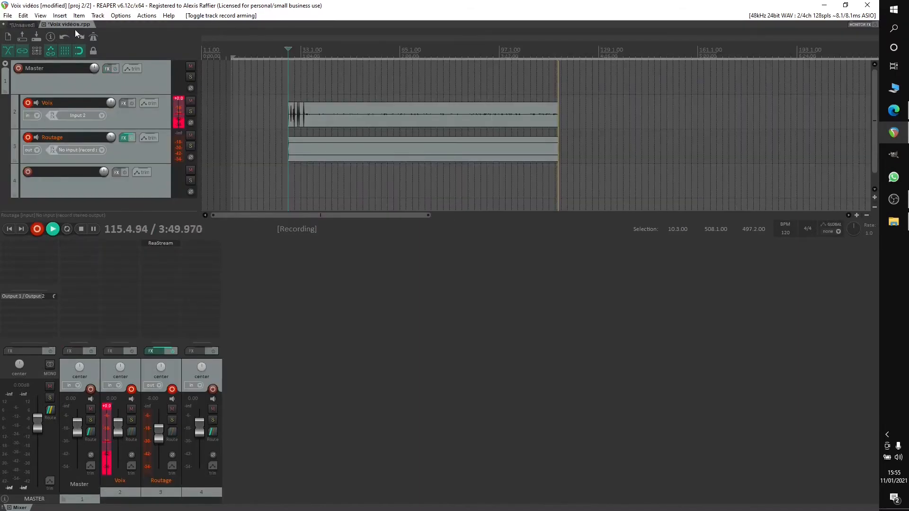
click(23, 25)
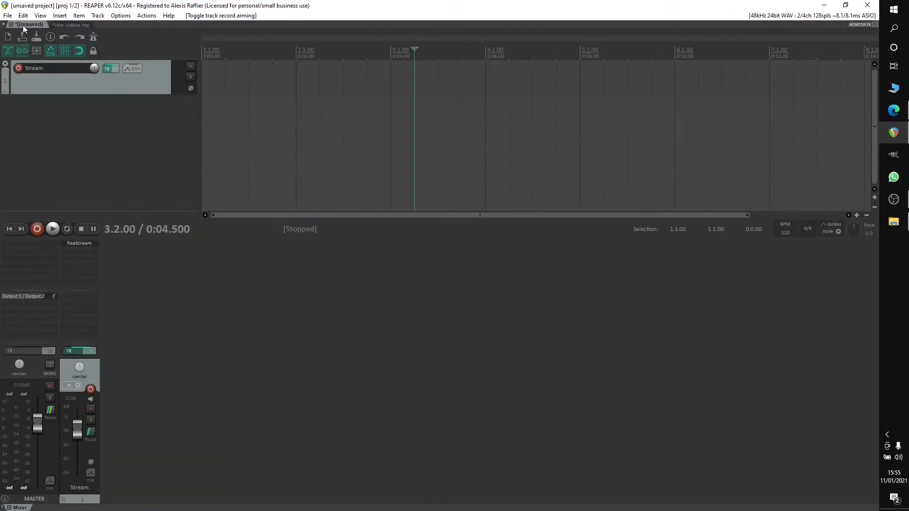
right_click(83, 121)
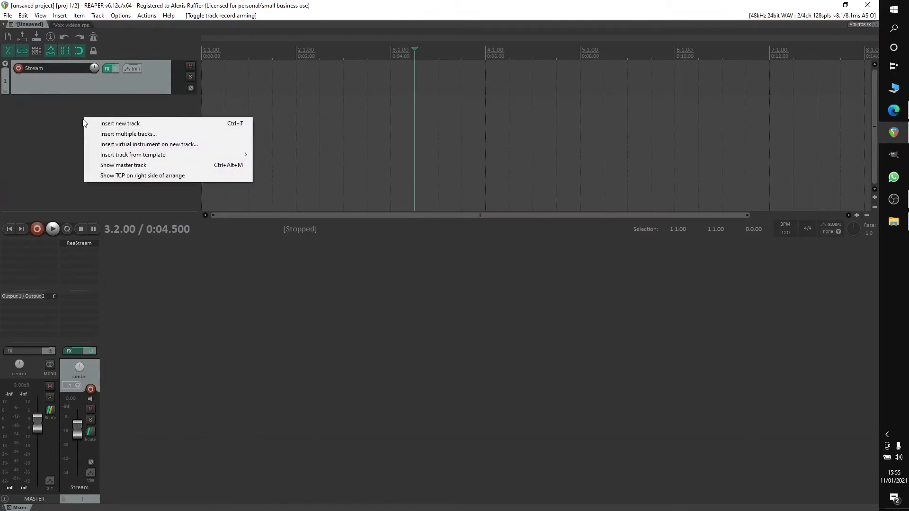
mouse_move(154, 157)
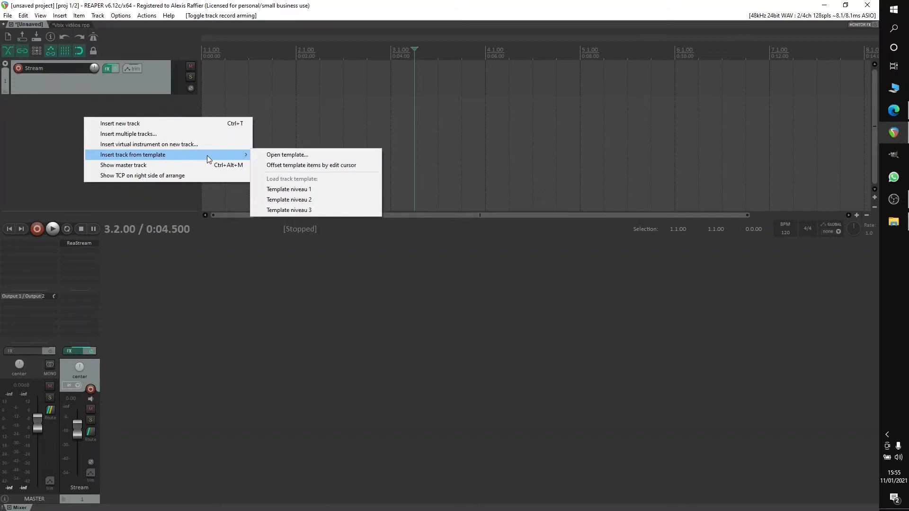
click(303, 211)
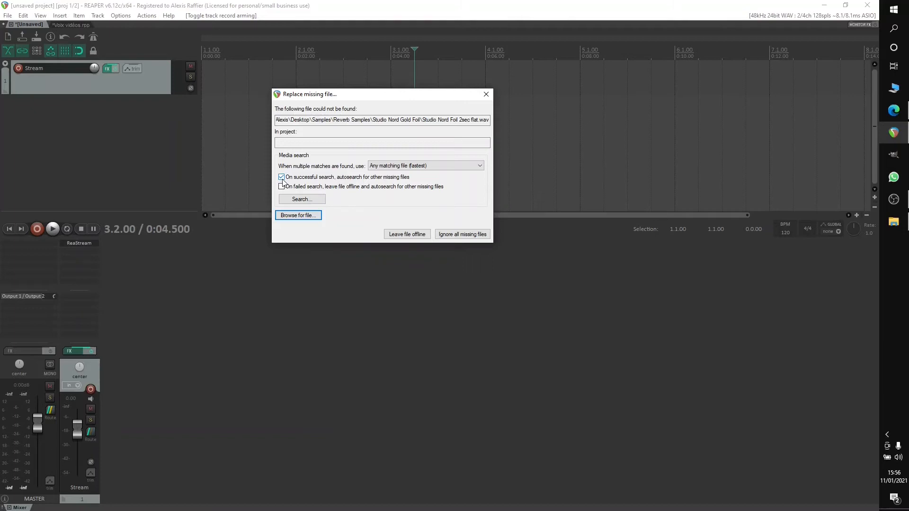
Start a folder search for the missing sample file and expand Windows-SSD (C:), REAPER and UserPlugins in the folder tree
click(312, 204)
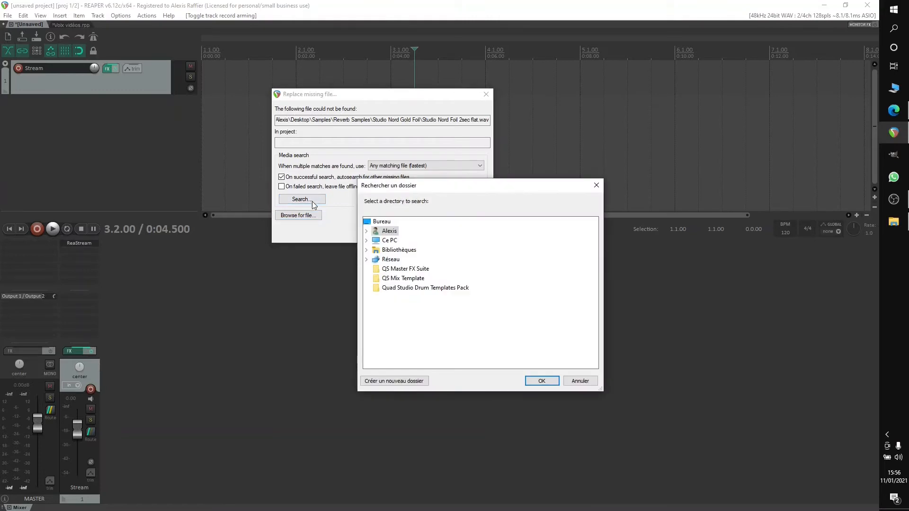
click(367, 241)
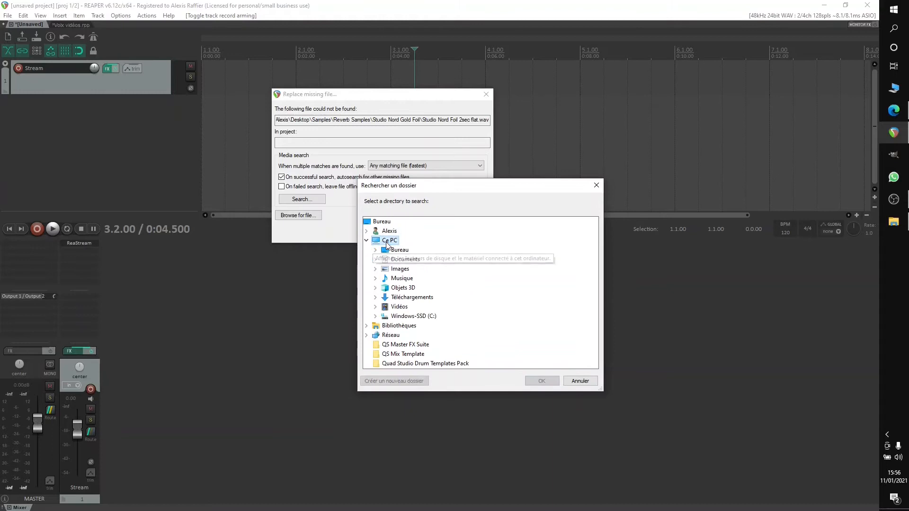
double_click(437, 318)
scroll(502, 313, down, 2)
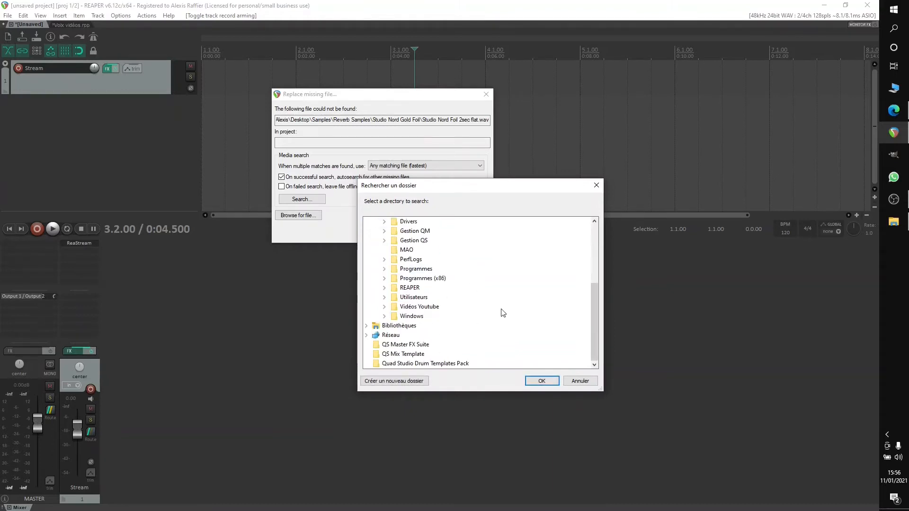
double_click(412, 288)
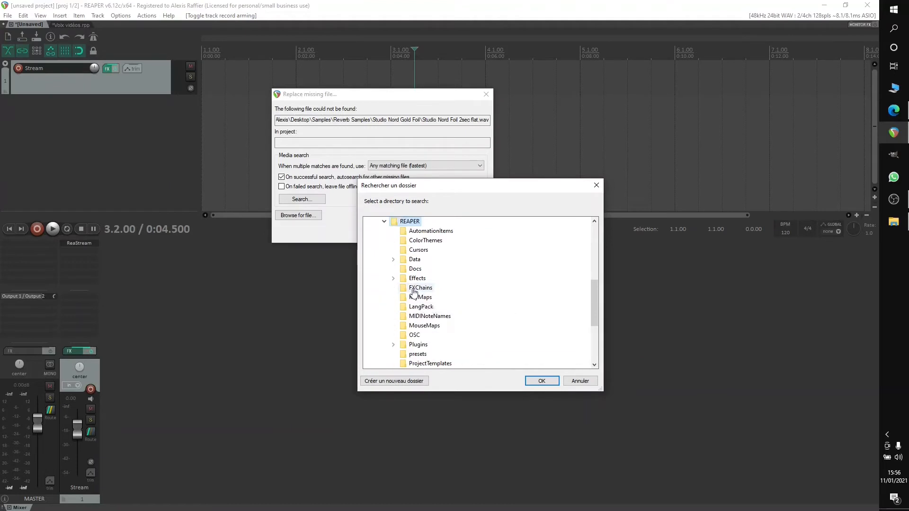
scroll(462, 318, down, 2)
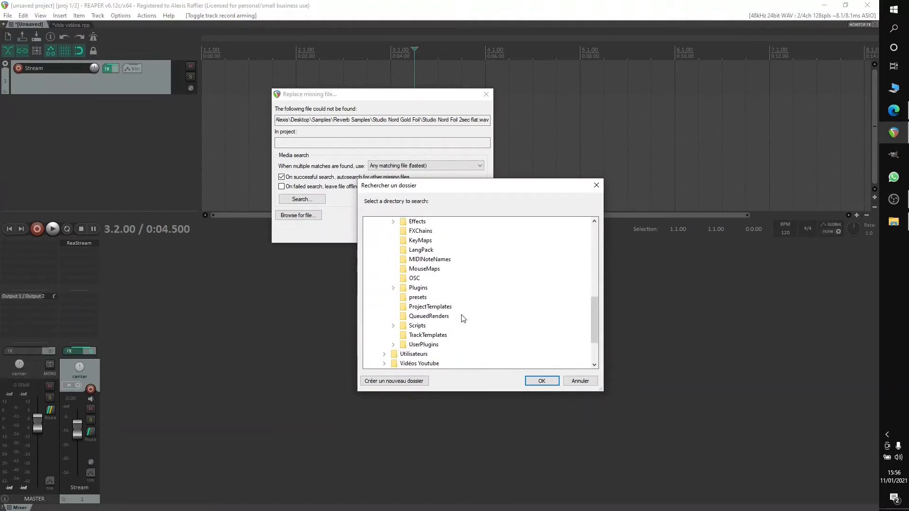
scroll(463, 319, down, 2)
double_click(419, 297)
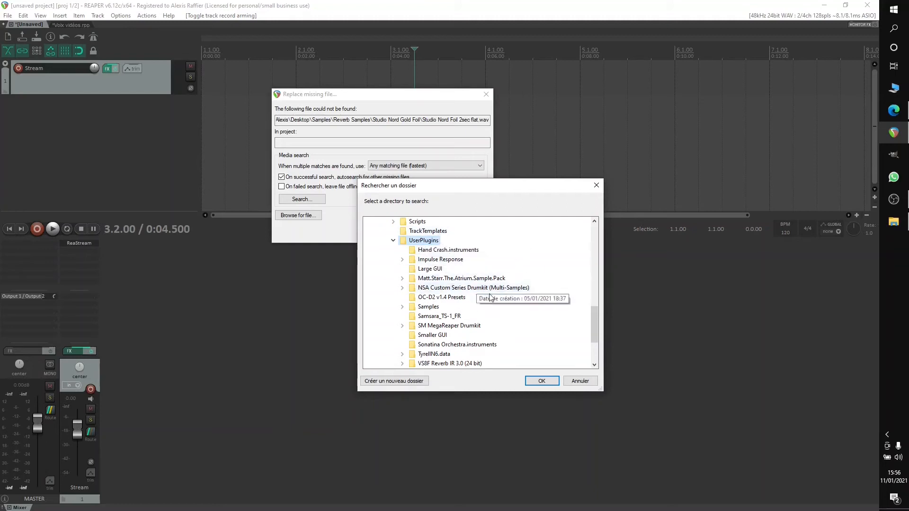
Choose the Samples folder inside UserPlugins as the search directory and run the search for the missing files
scroll(492, 301, down, 3)
scroll(518, 314, up, 2)
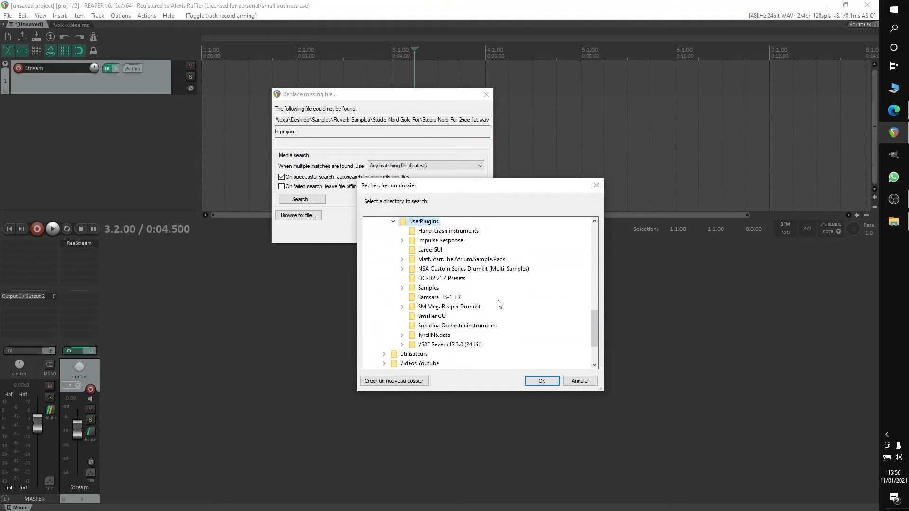
scroll(499, 304, up, 2)
scroll(499, 304, down, 1)
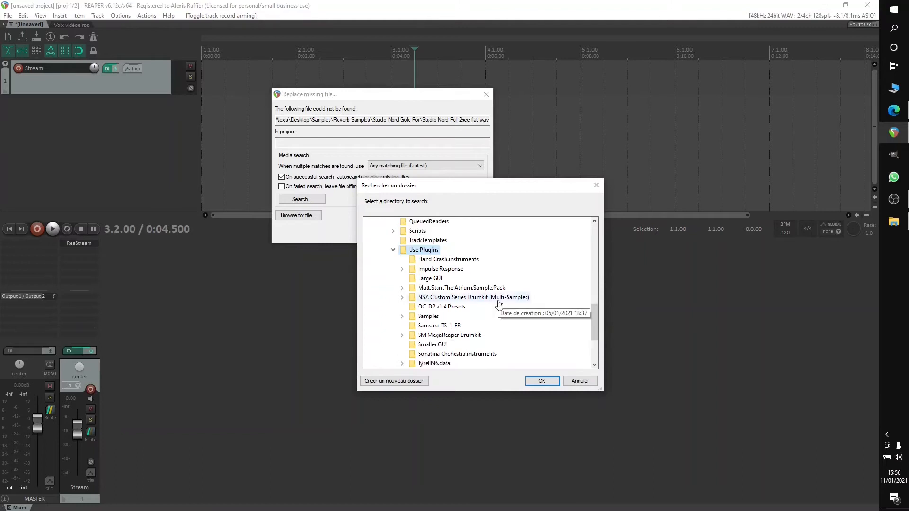
click(429, 316)
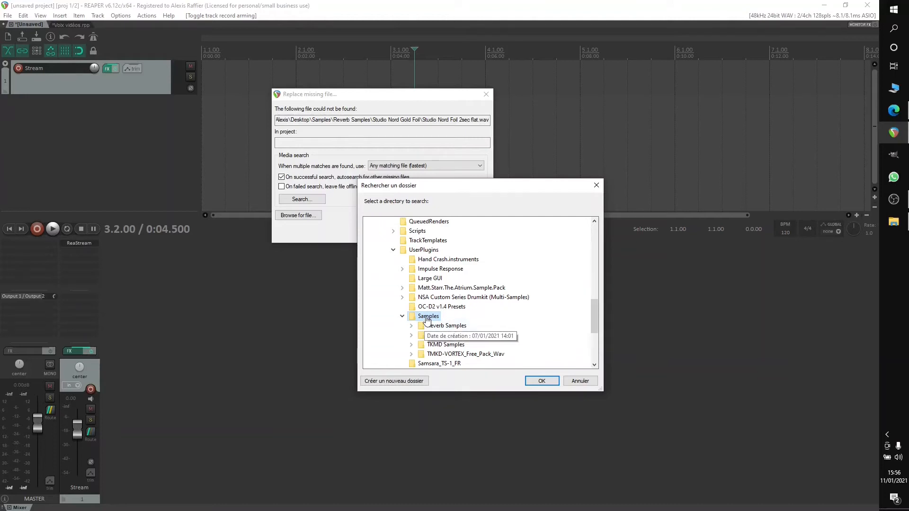
click(542, 382)
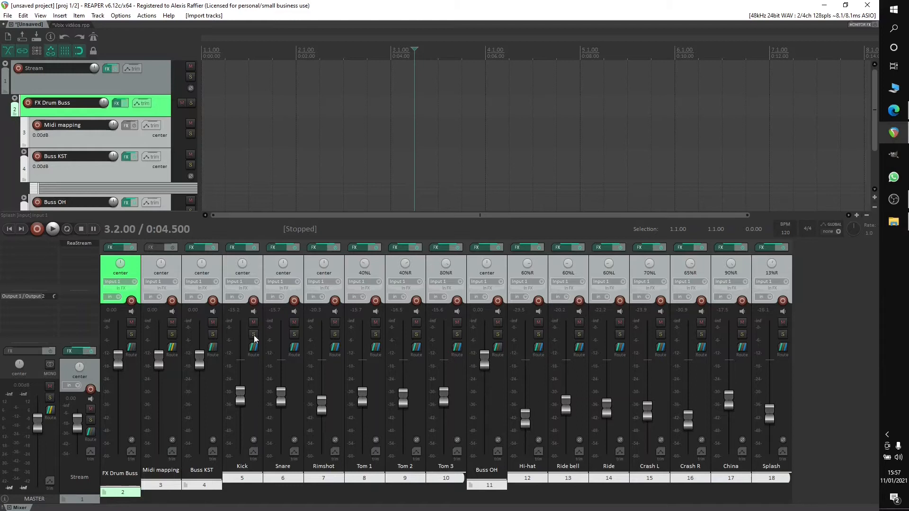
Examine the ReaVerb effect in the Buss KST track's FX chain and close the chain window
mouse_move(320, 419)
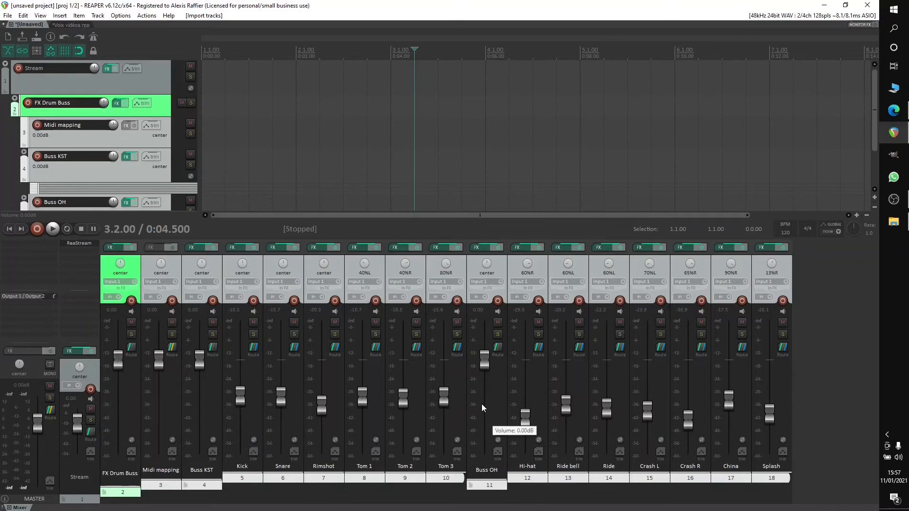
click(192, 248)
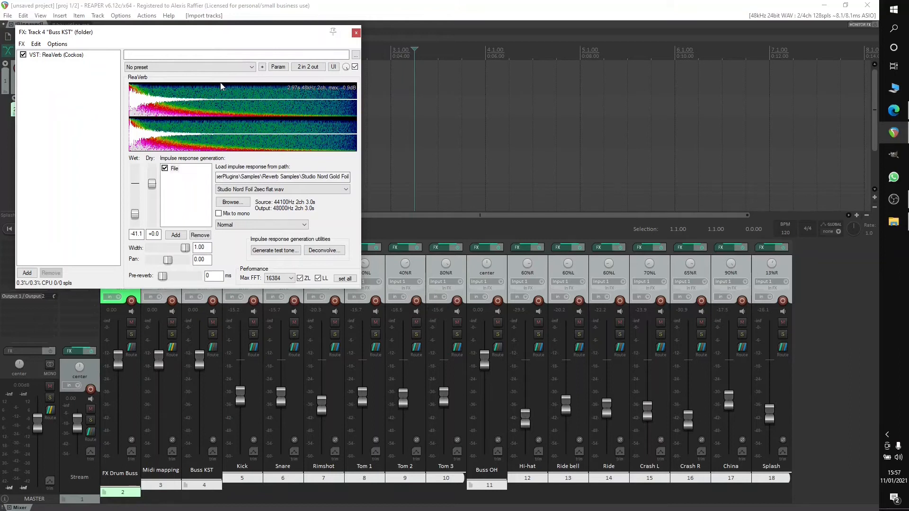
click(355, 33)
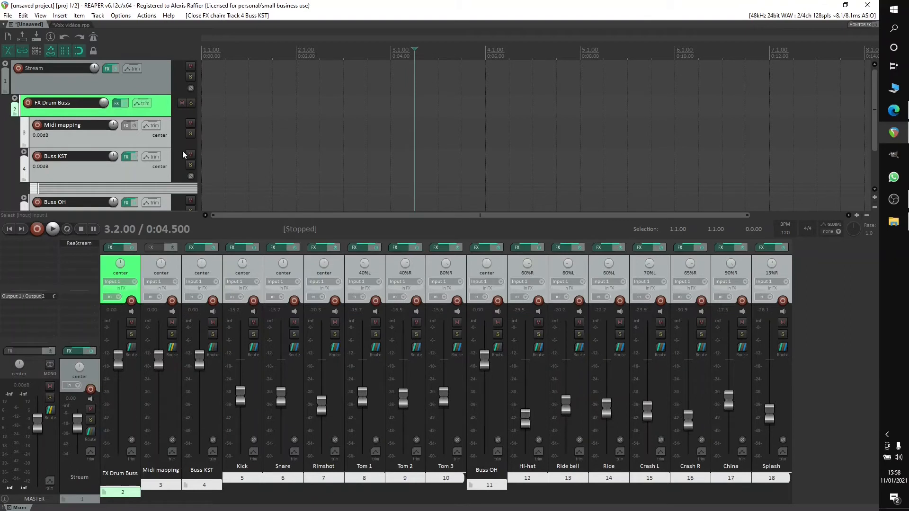
Import Rythm 2 from the desktop's Quad Studio Drum Templates Pack onto the Midi mapping track and move the item to start at bar 2
click(147, 137)
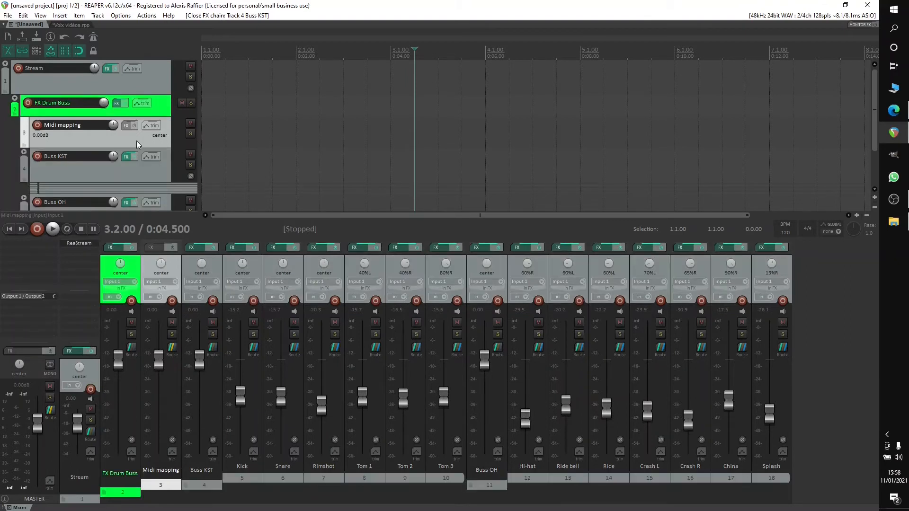
click(62, 18)
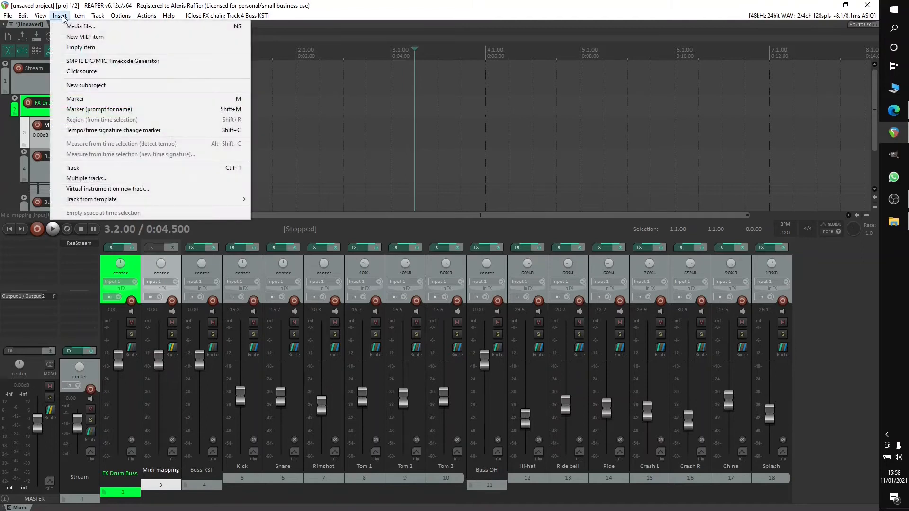
click(75, 25)
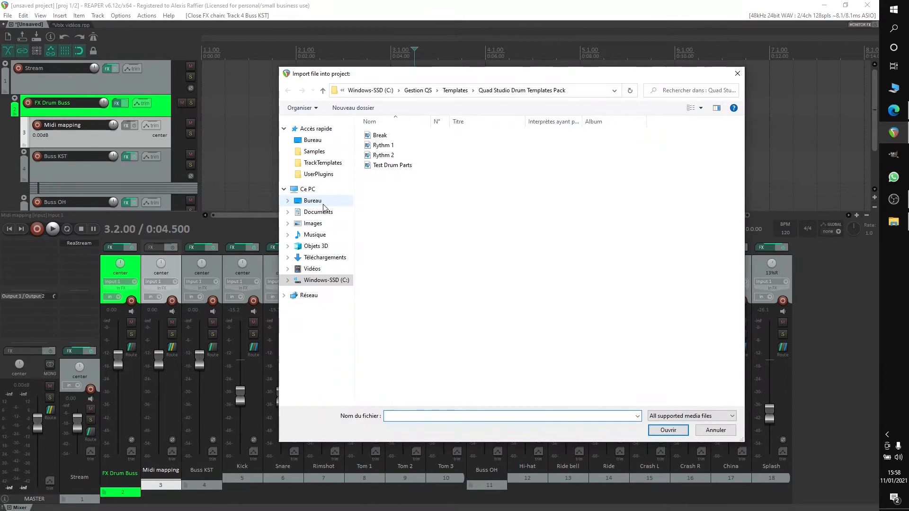
click(314, 201)
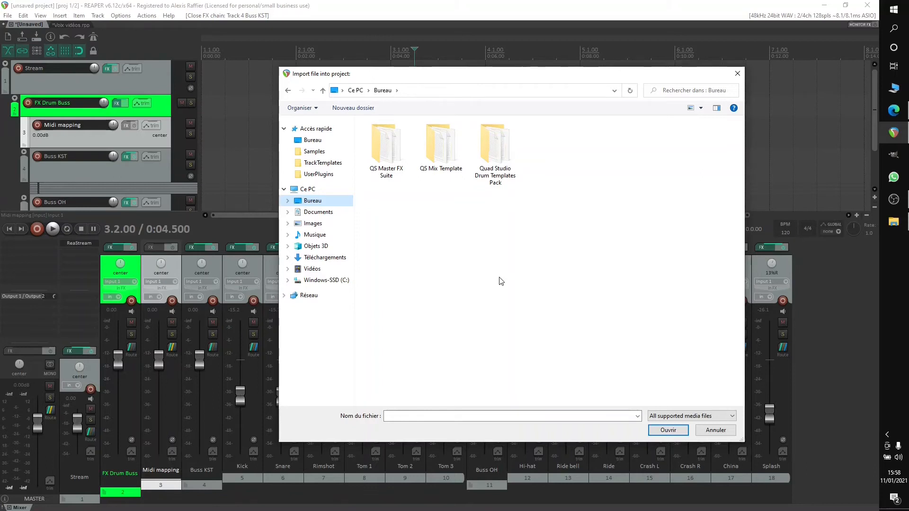
double_click(500, 166)
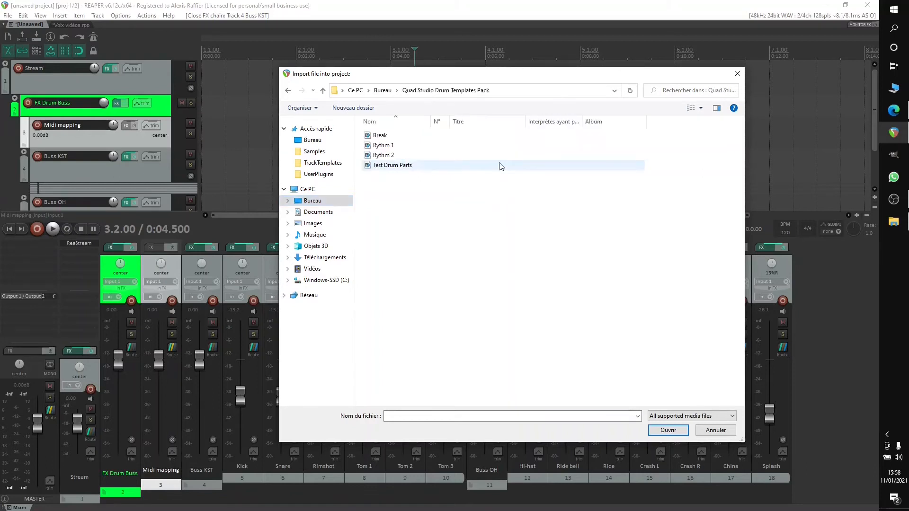
double_click(384, 157)
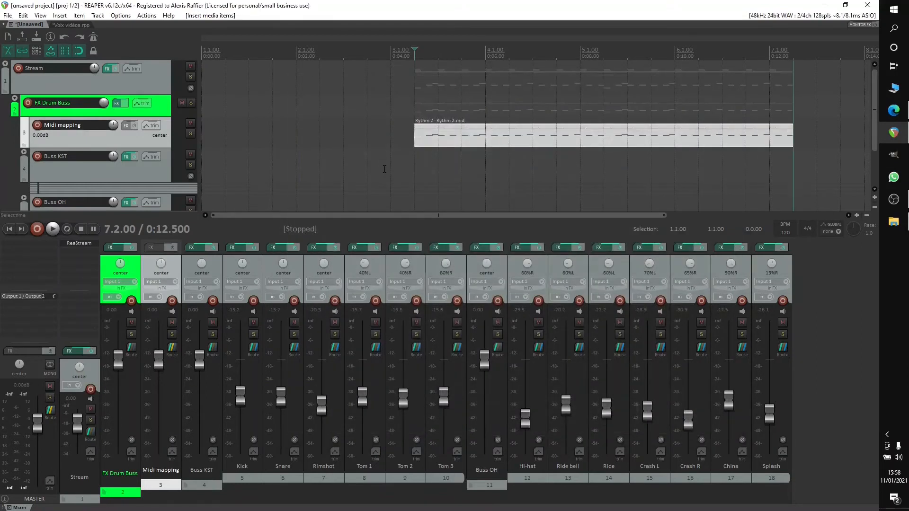
drag(475, 141, 350, 134)
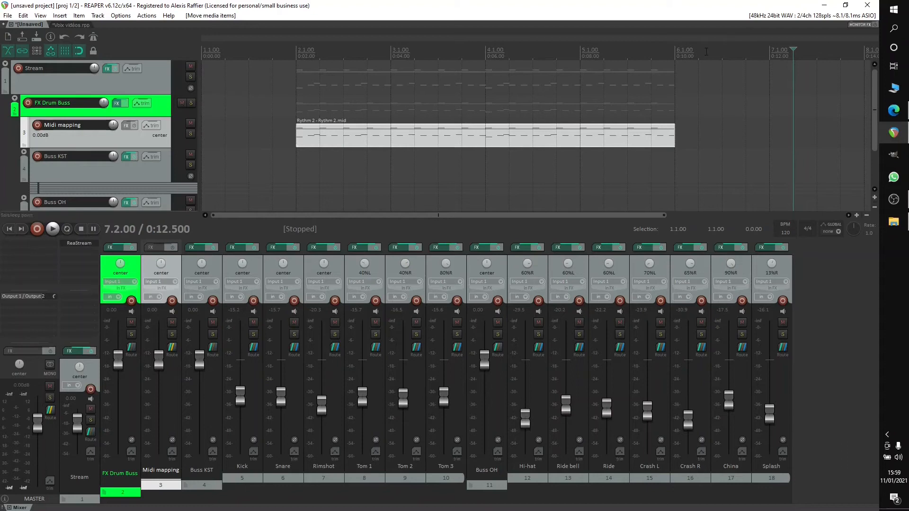
Minimize REAPER and copy the Quad Studio MIDI map file from the desktop's Quad Studio Drum Templates Pack folder
click(825, 6)
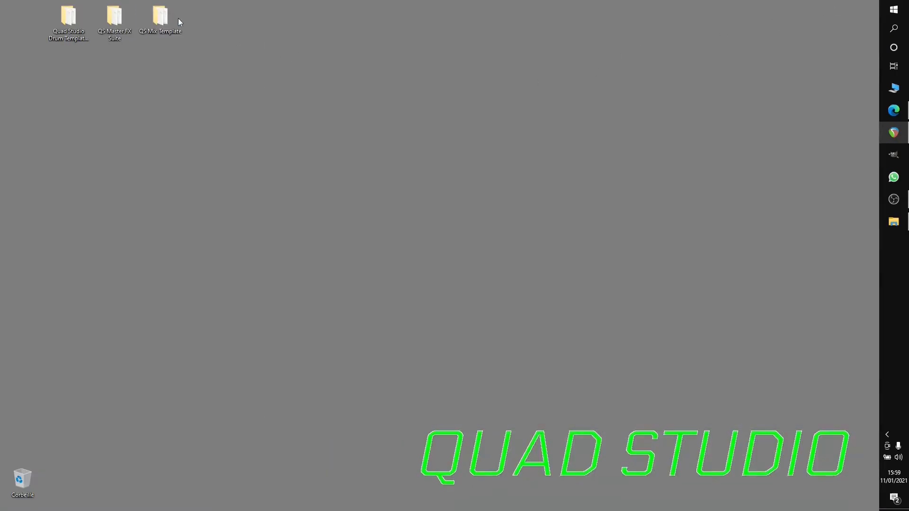
double_click(87, 19)
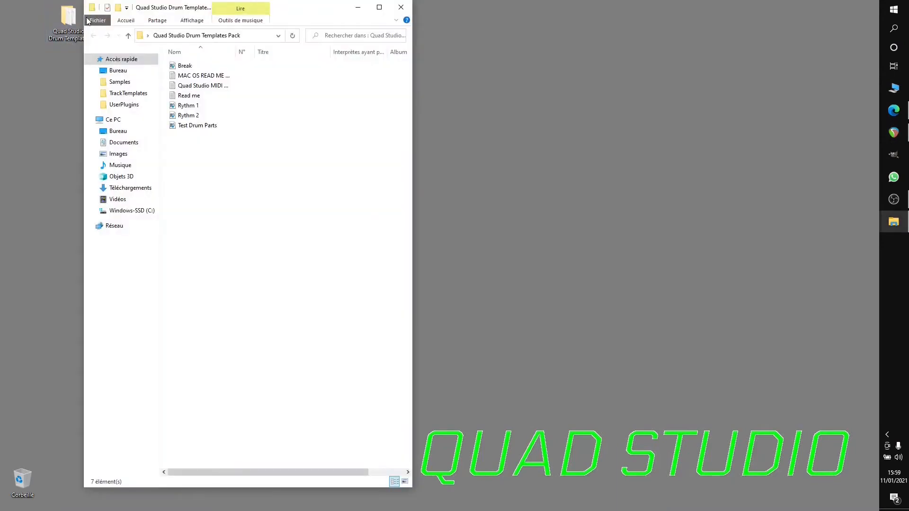
click(211, 89)
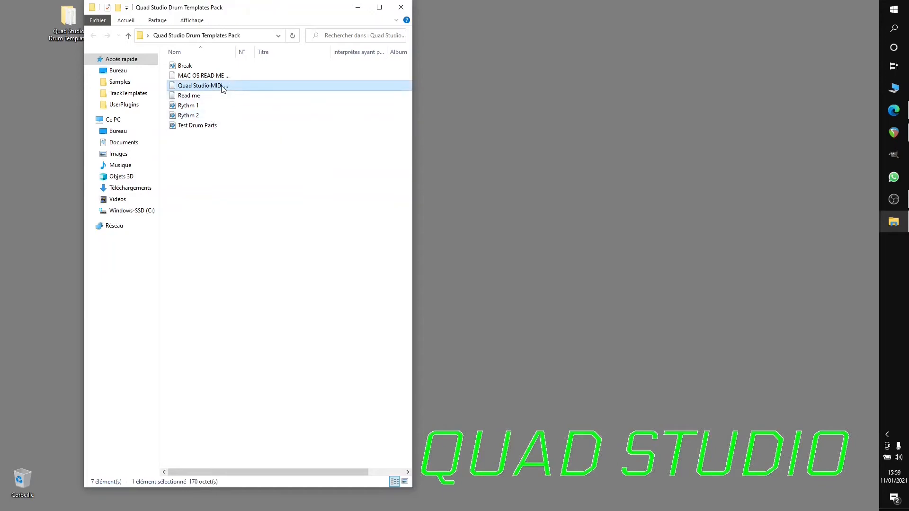
Open the MIDINoteNames folder inside the REAPER folder on Windows-SSD (C:)
click(132, 211)
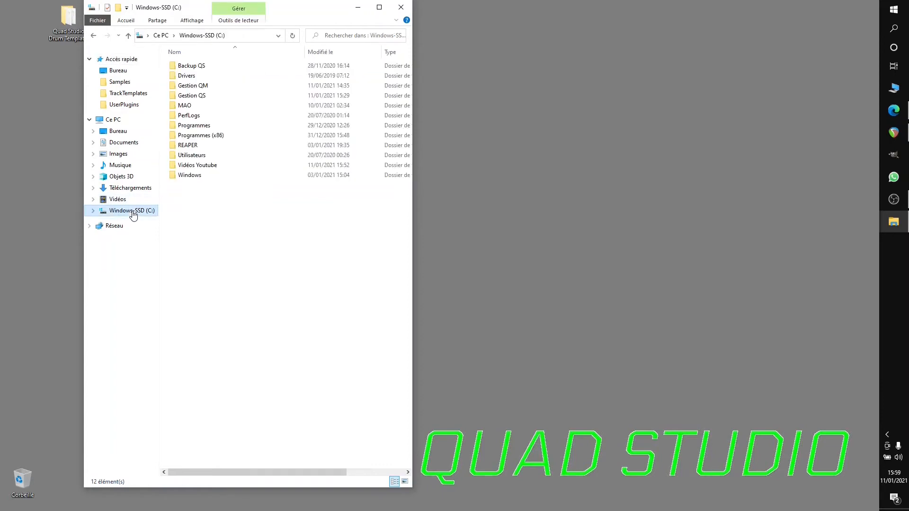
double_click(196, 145)
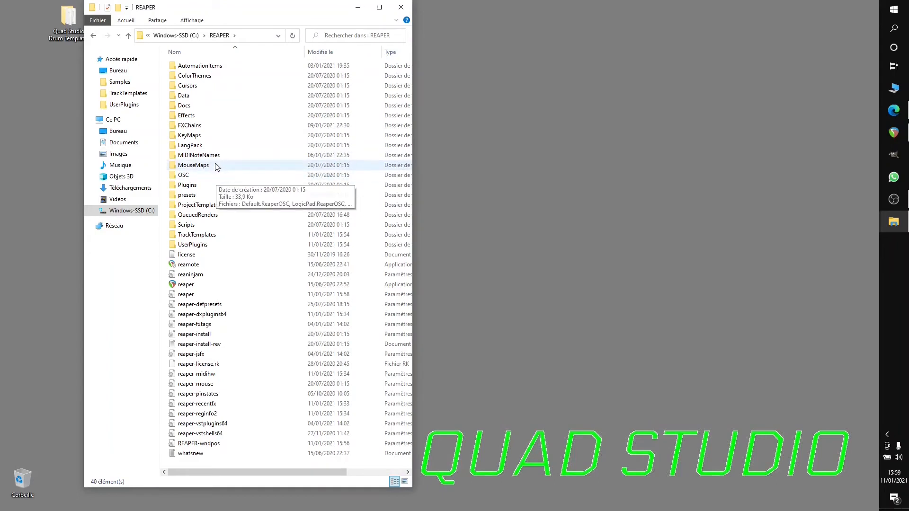
double_click(219, 154)
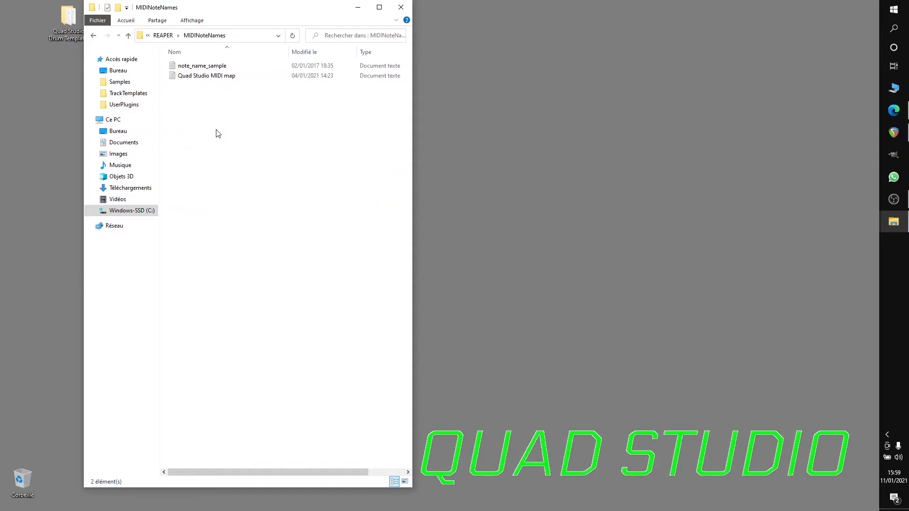
Delete the existing Quad Studio MIDI map from MIDINoteNames, paste the copied file in its place and minimize the folder window
click(214, 78)
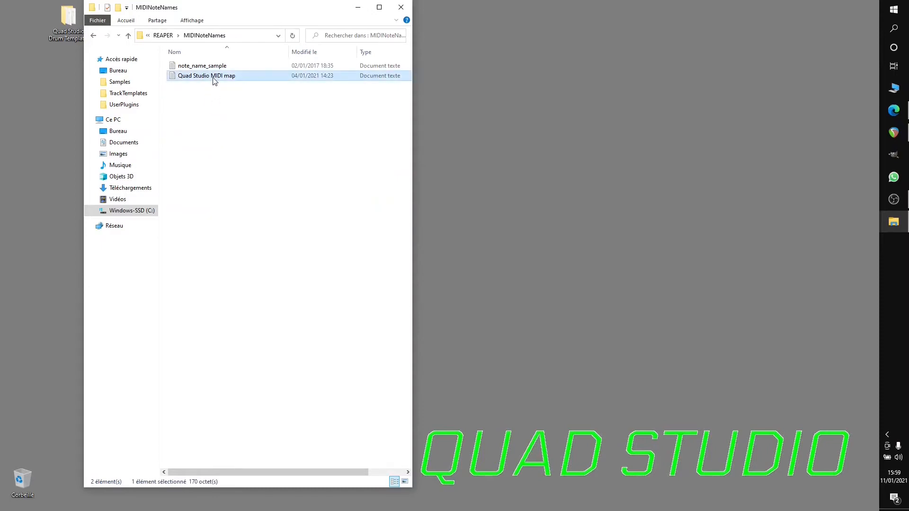
key(Delete)
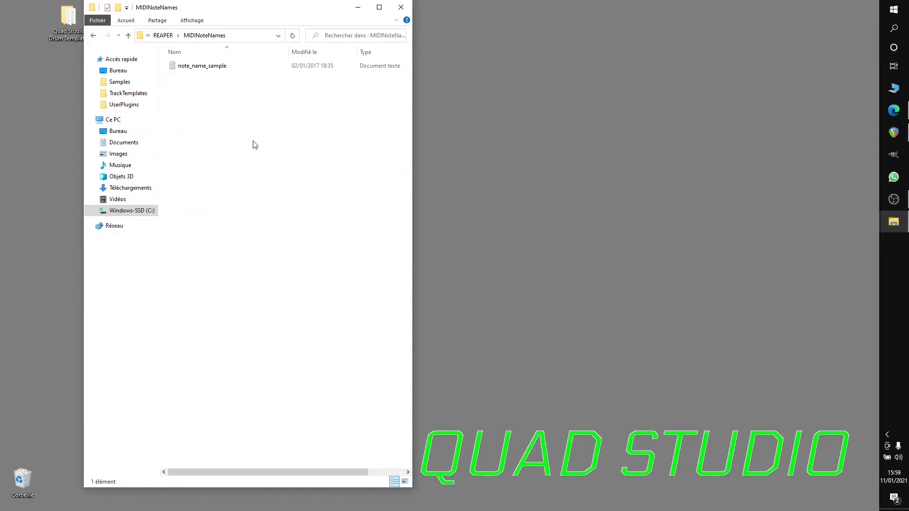
right_click(239, 130)
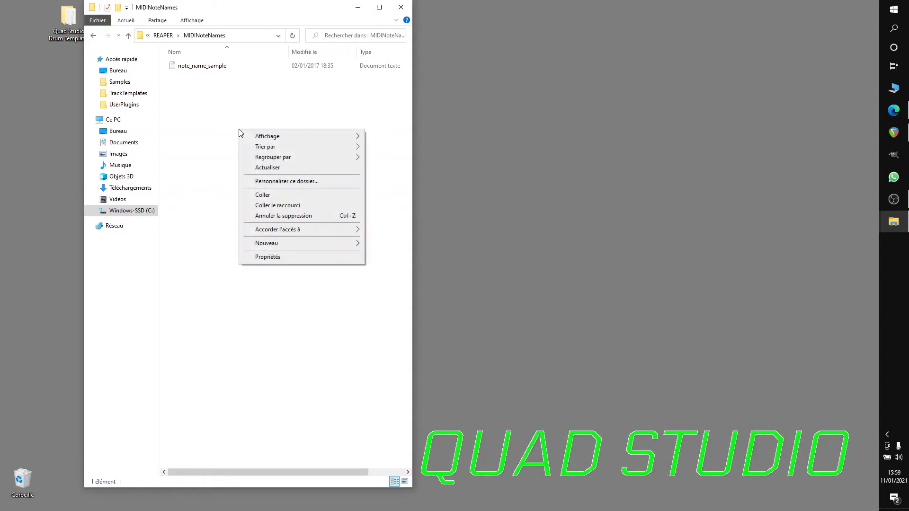
click(279, 196)
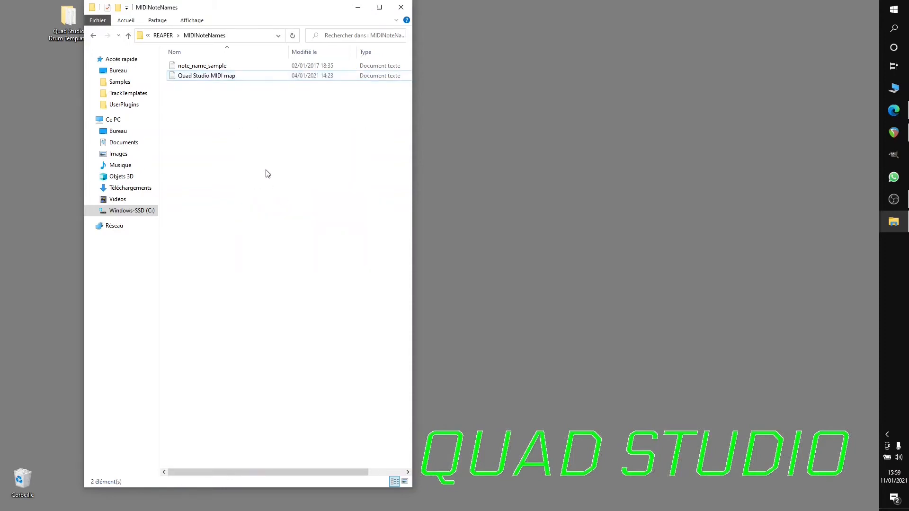
click(359, 6)
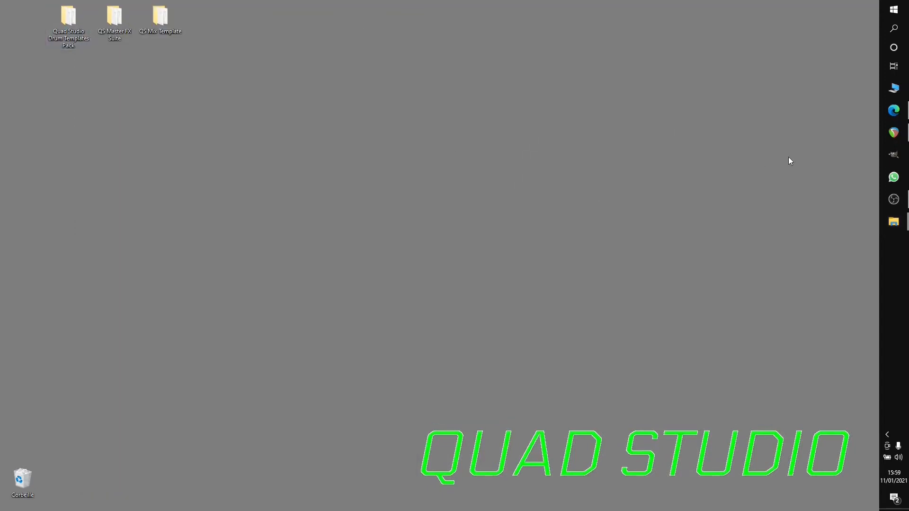
Switch to REAPER and open the Rythm 2 item on the Midi mapping track for MIDI editing
click(893, 133)
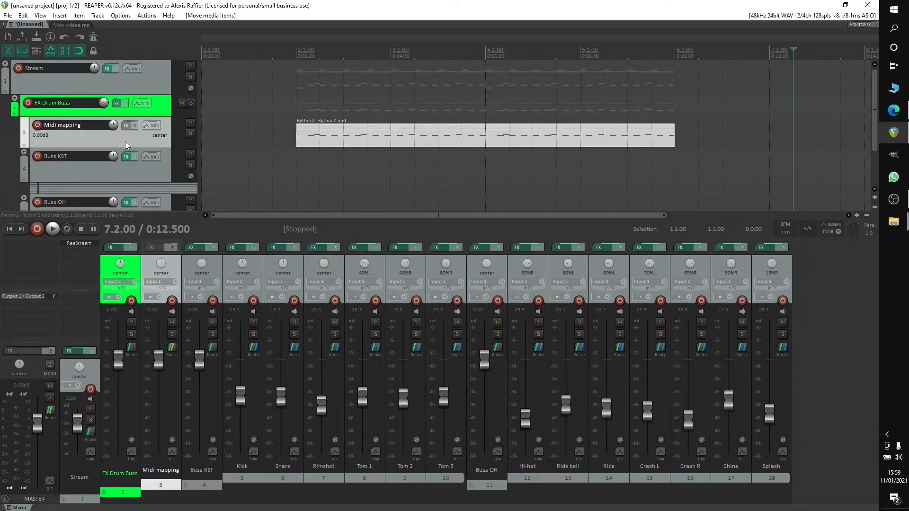
click(326, 135)
click(271, 141)
click(319, 138)
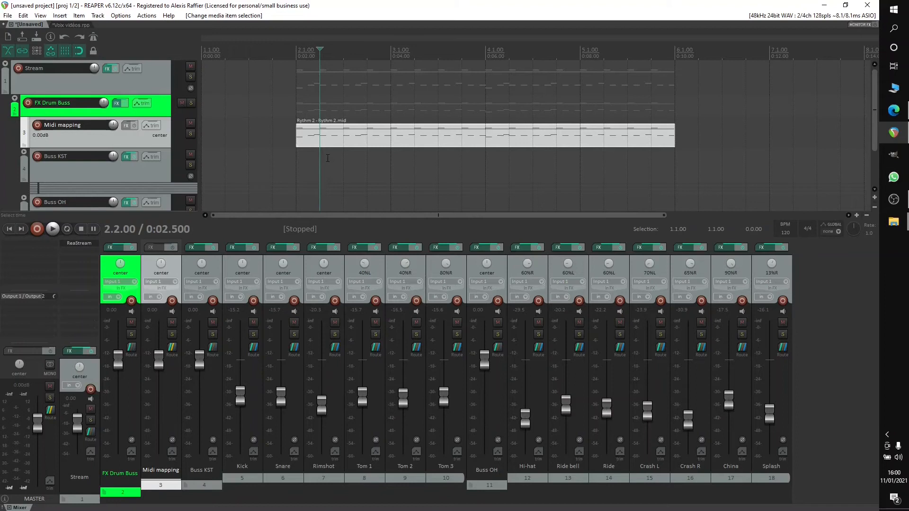
double_click(336, 141)
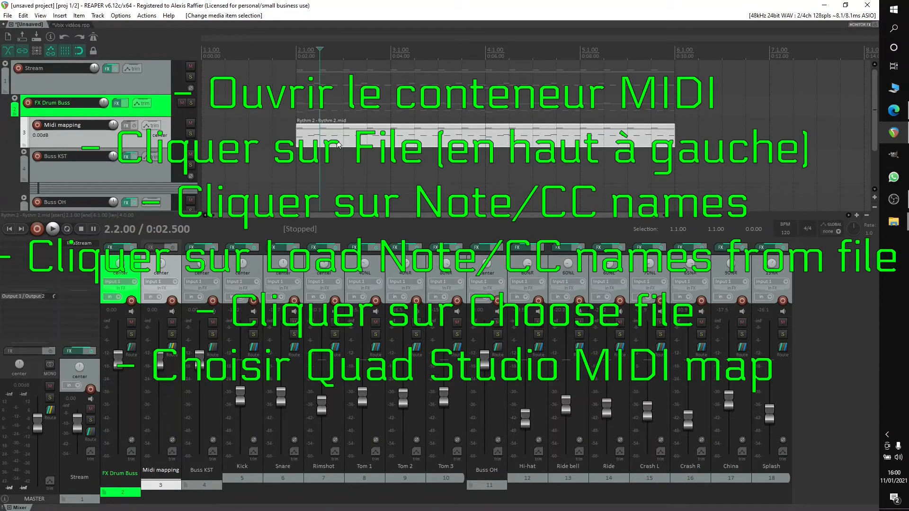
click(57, 18)
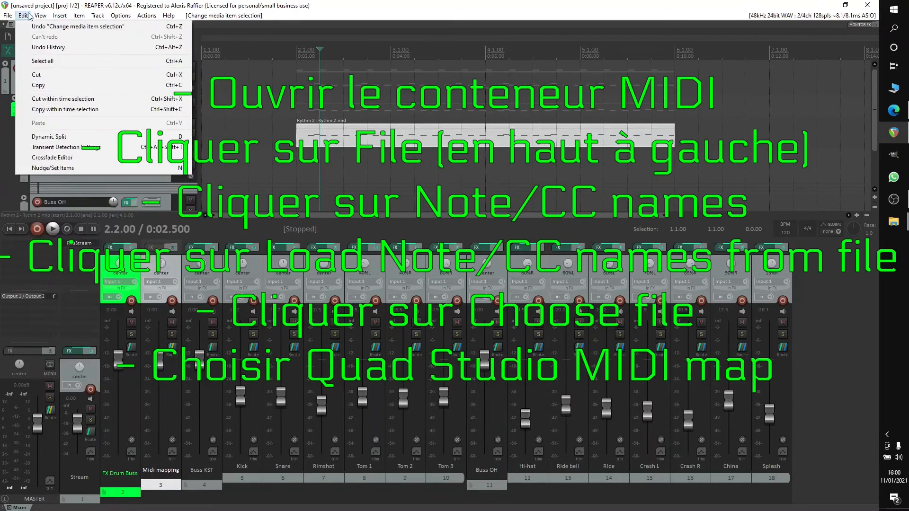
click(66, 5)
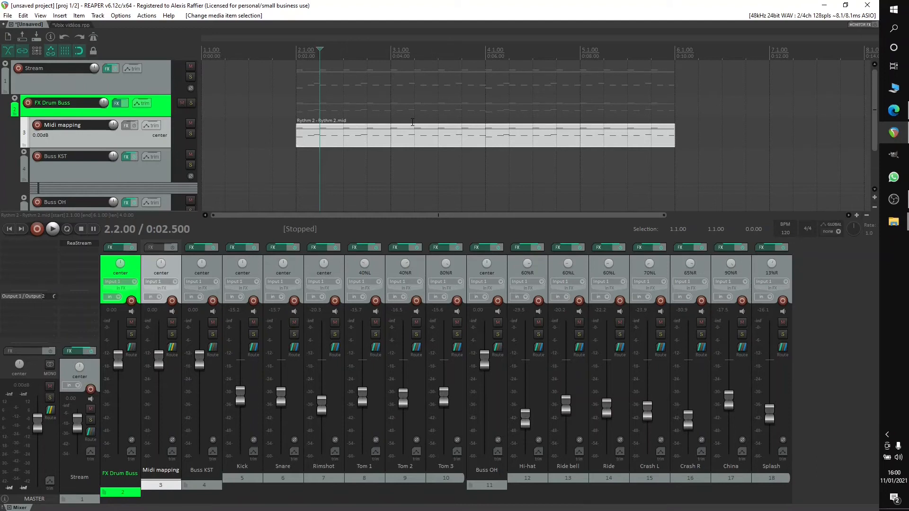
Play the Rythm 2 item from bar 2 to hear the drum template, and stop playback
click(295, 58)
key(space)
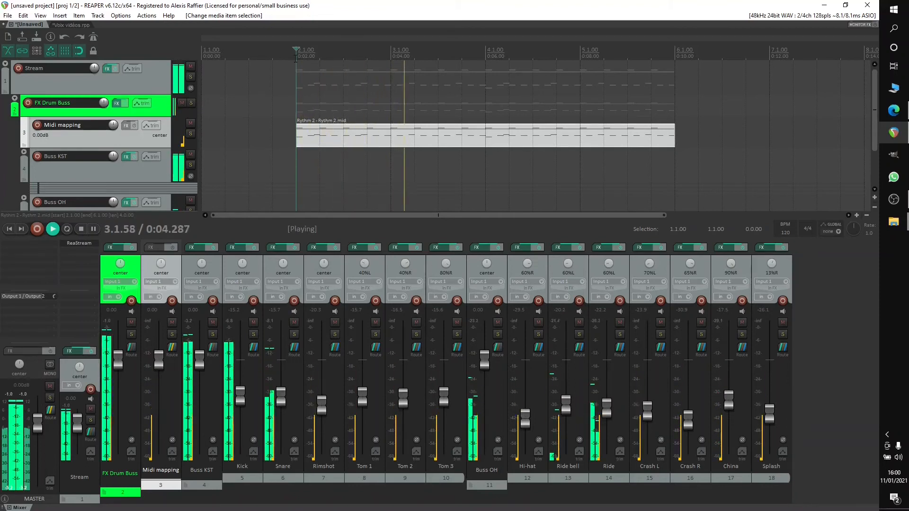
drag(392, 212, 549, 217)
key(space)
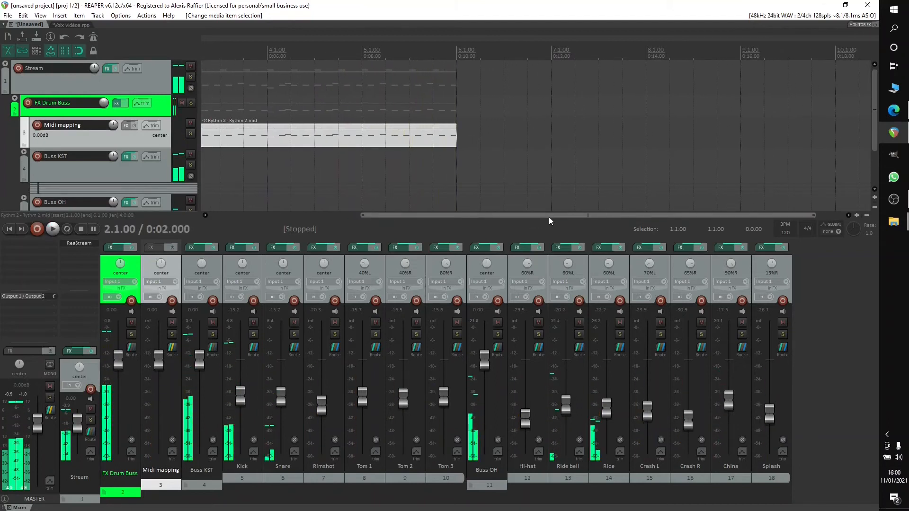
Import Rythm 1 from Quad Studio Drum Templates Pack onto the Midi mapping track at position 6.2.00
click(480, 54)
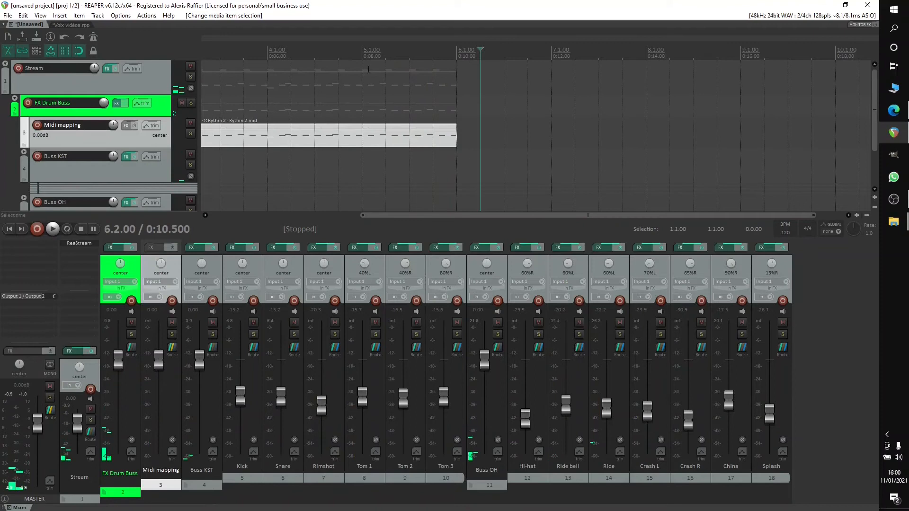
click(60, 15)
click(70, 27)
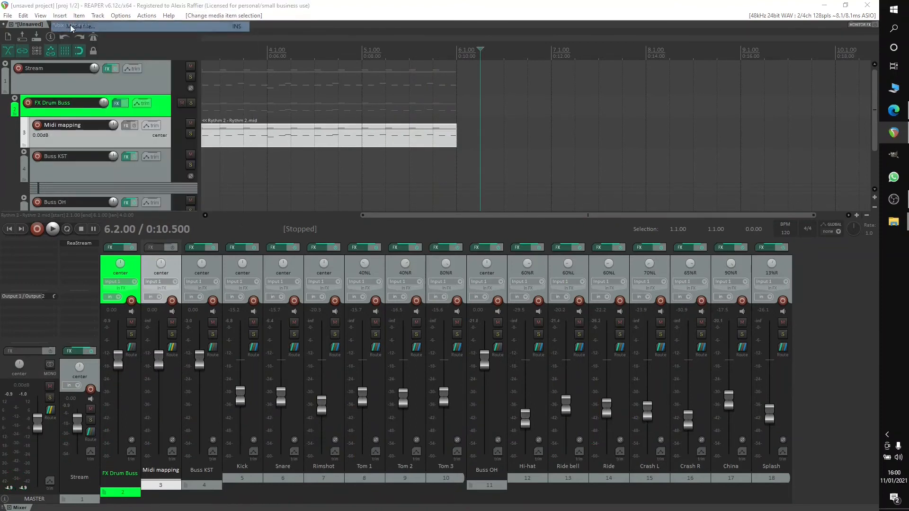
double_click(391, 148)
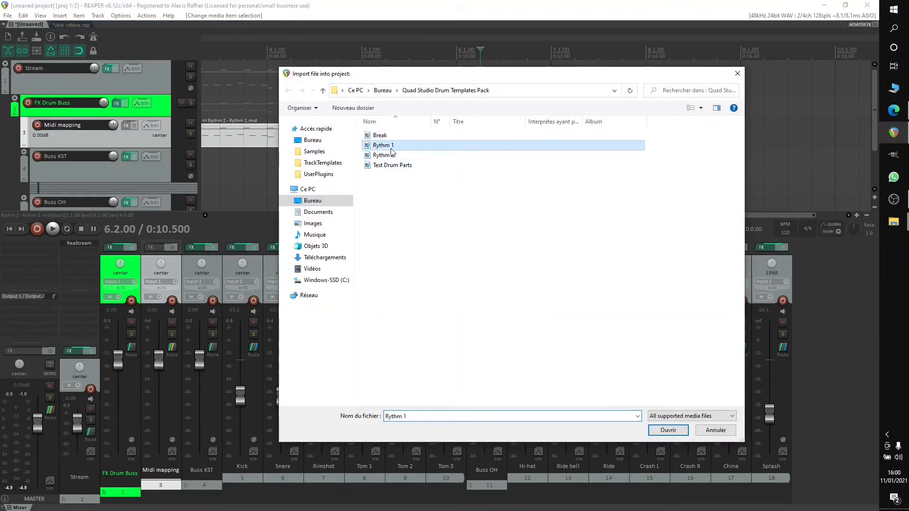
Play the Rythm 1 item from its start at 6.2.00 and stop playback
click(481, 60)
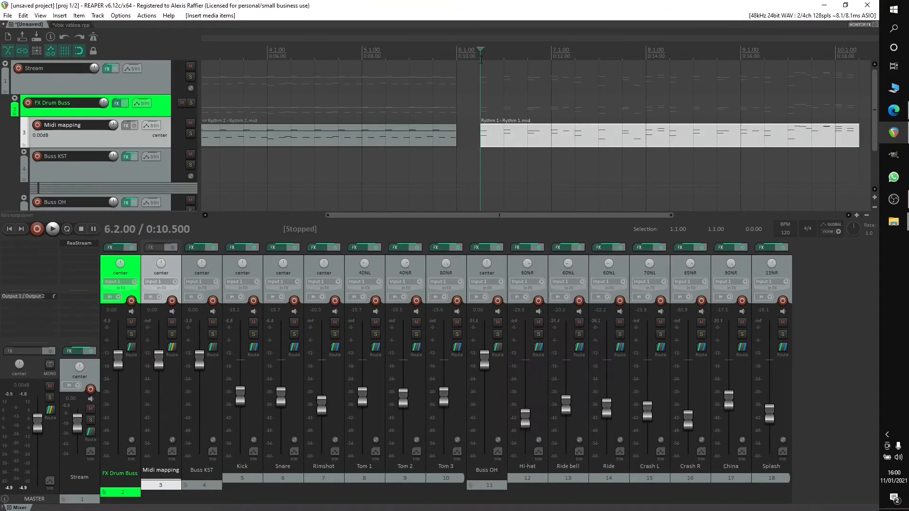
key(space)
scroll(481, 60, down, 2)
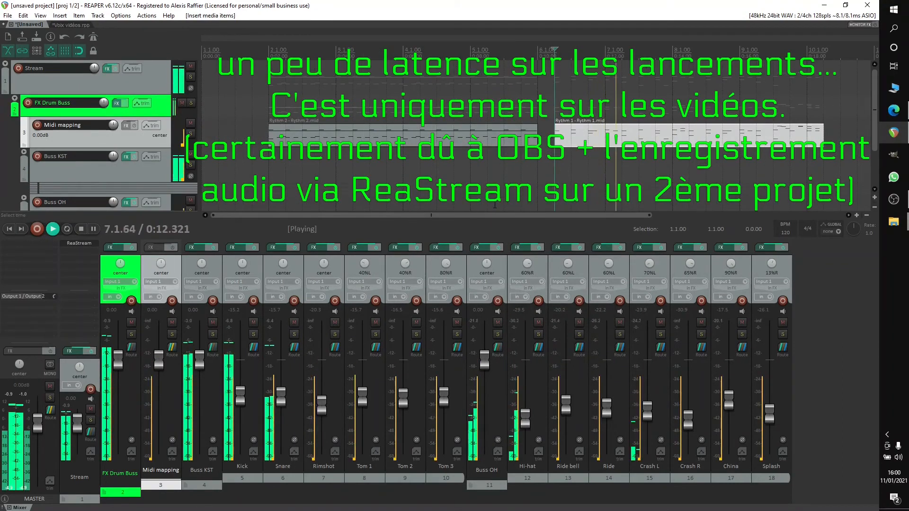
click(67, 24)
click(22, 23)
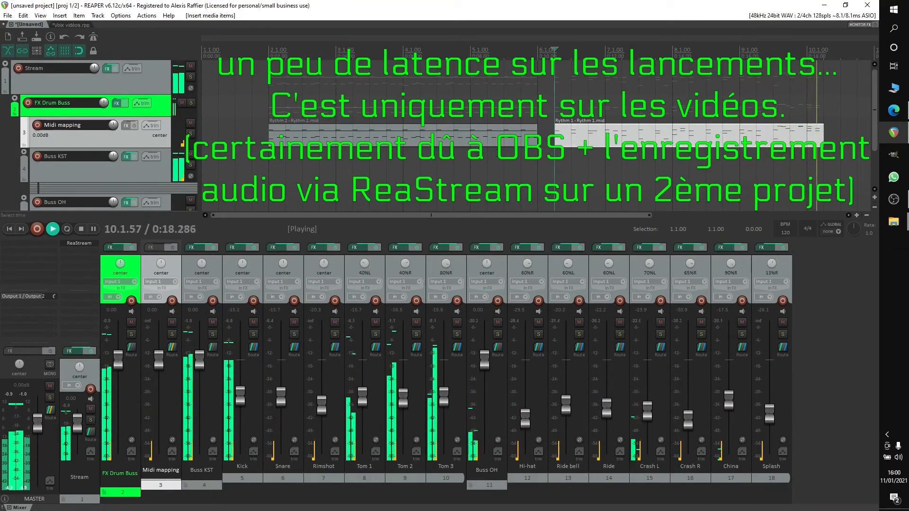
key(space)
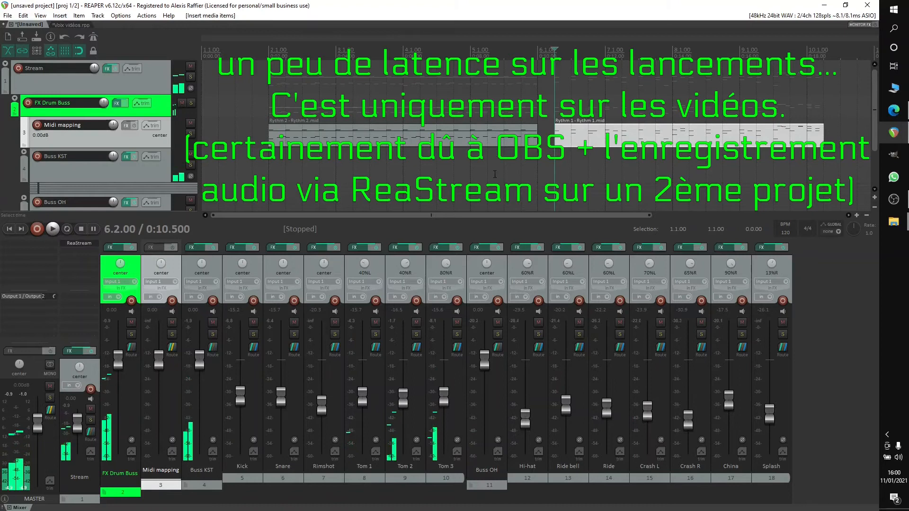
Move the edit cursor to 10.3.00 and examine the sample list in the Snare track's FX chain, closing it when done
click(835, 60)
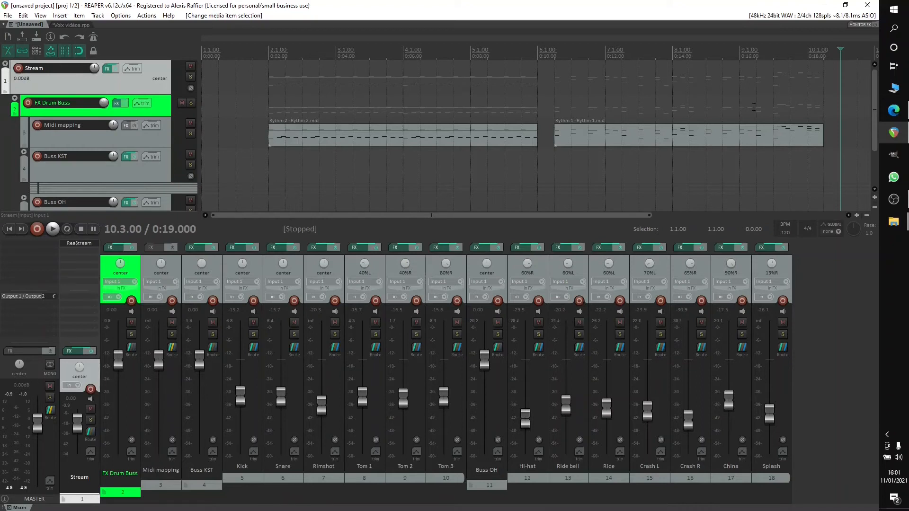
click(273, 249)
mouse_move(264, 232)
mouse_down()
mouse_move(265, 316)
mouse_move(263, 228)
mouse_up()
mouse_move(264, 279)
mouse_down()
mouse_move(268, 366)
mouse_move(258, 266)
mouse_up()
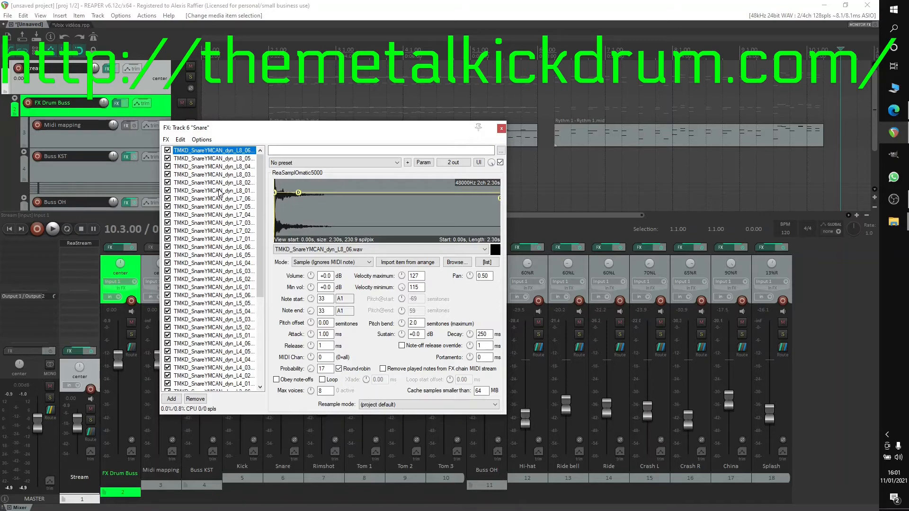
drag(346, 129, 358, 127)
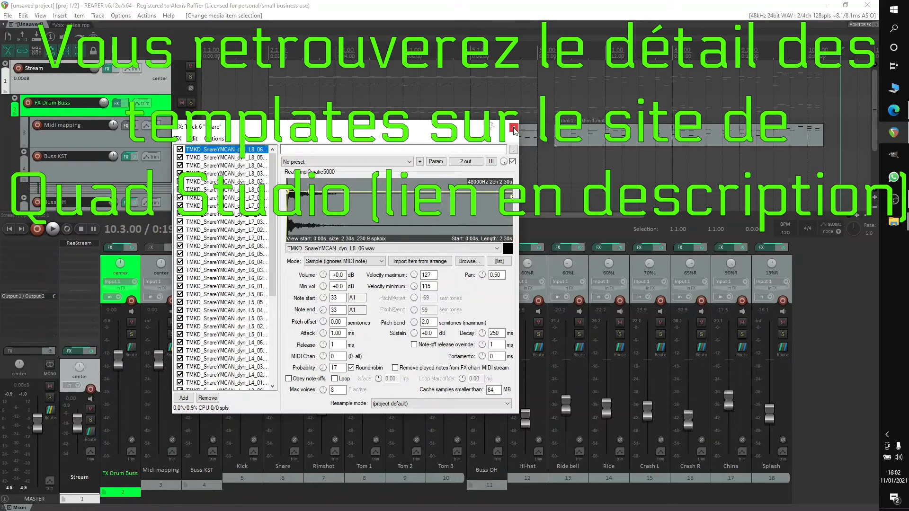
click(513, 128)
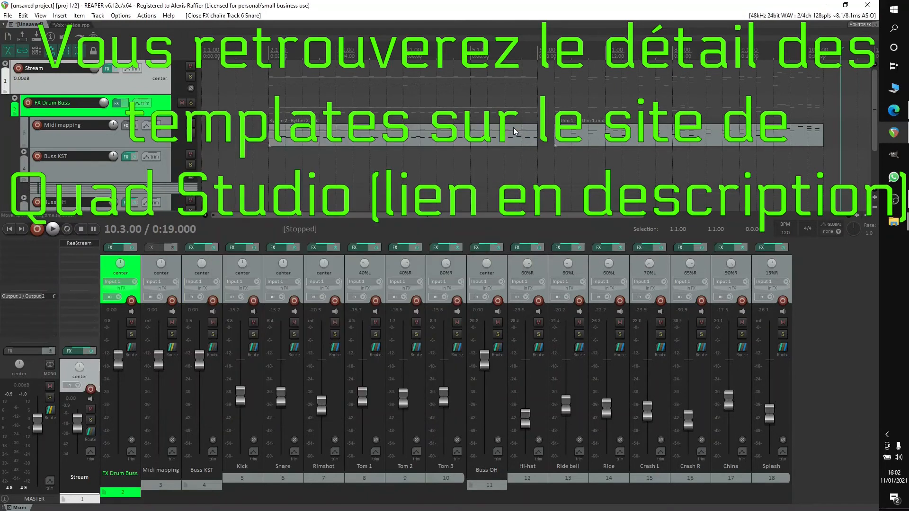
Examine the samples loaded in the Tom 1 and Rimshot FX chains, closing each window when done
click(358, 248)
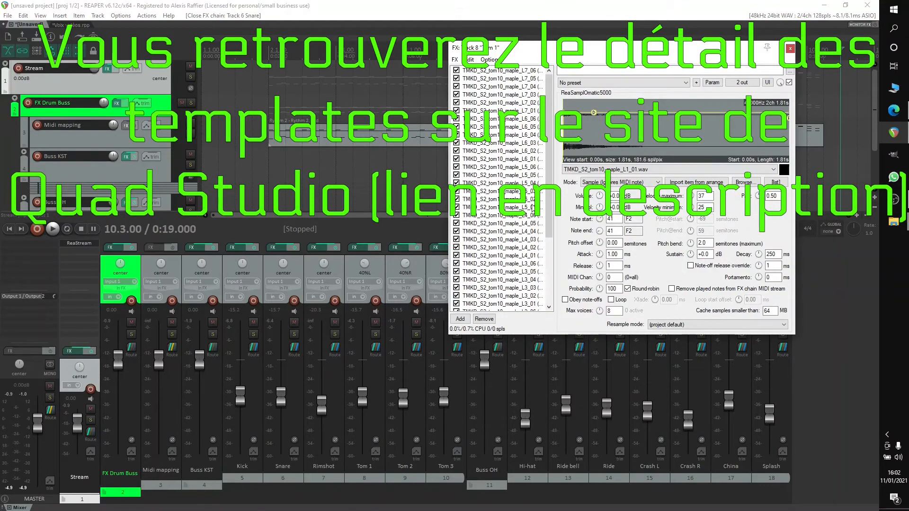
drag(547, 165, 552, 146)
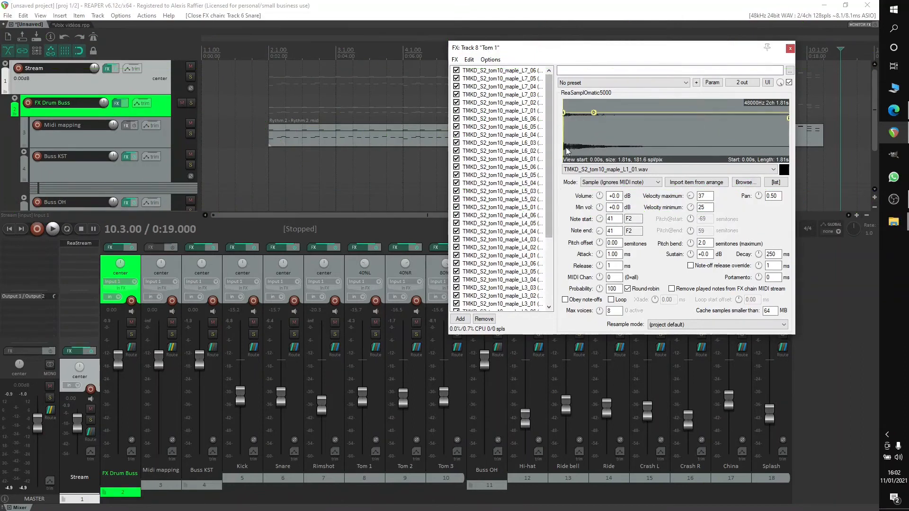
click(790, 49)
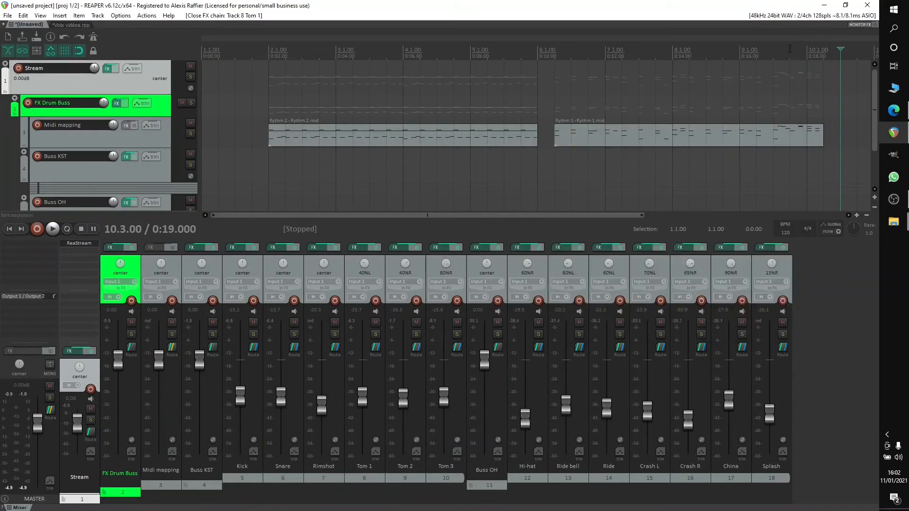
right_click(363, 249)
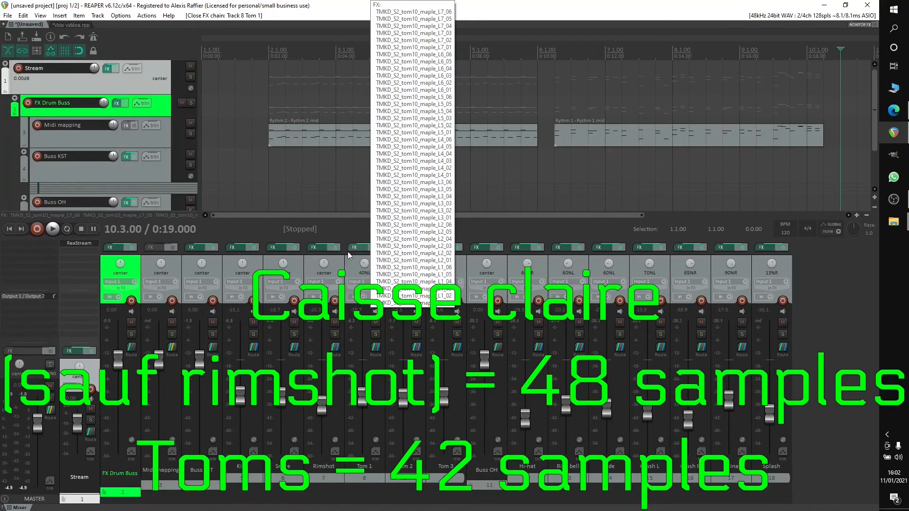
click(317, 249)
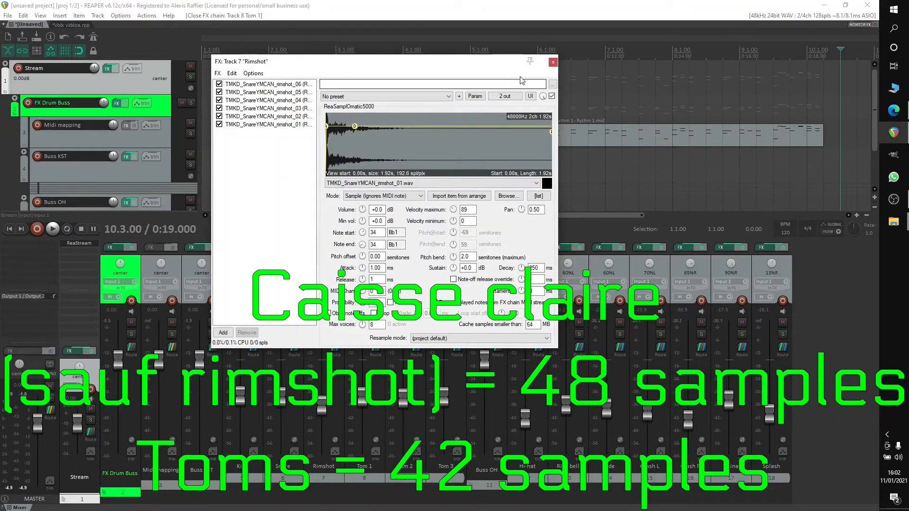
click(552, 62)
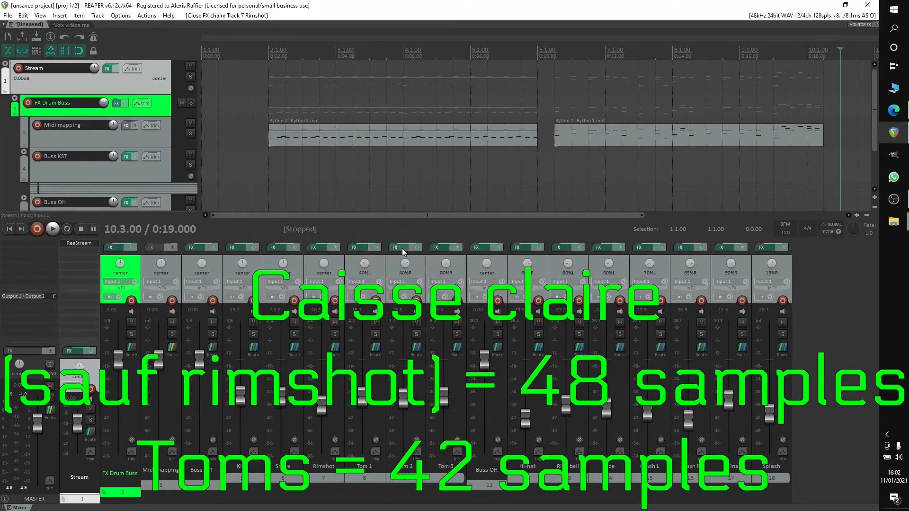
Look through the full sample list in the Tom 2 track's FX chain and close it
click(402, 248)
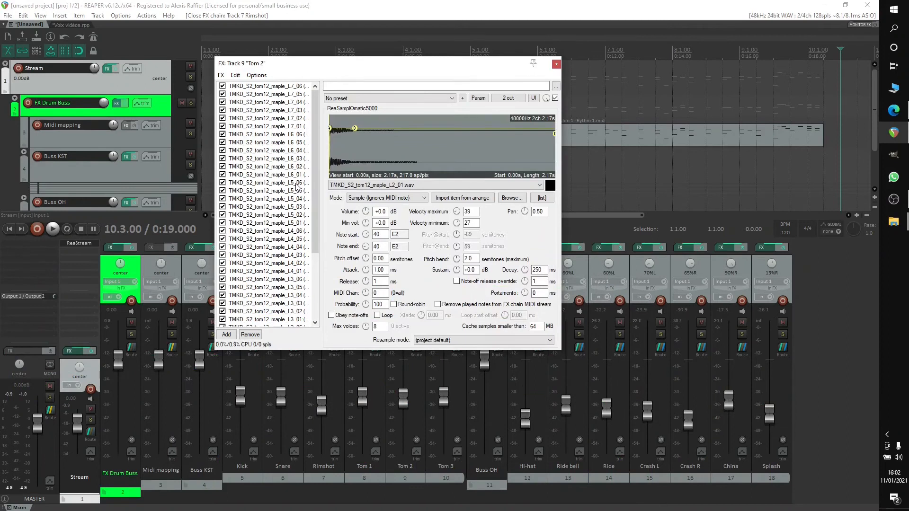
scroll(296, 187, down, 4)
scroll(297, 187, up, 4)
drag(329, 67, 318, 60)
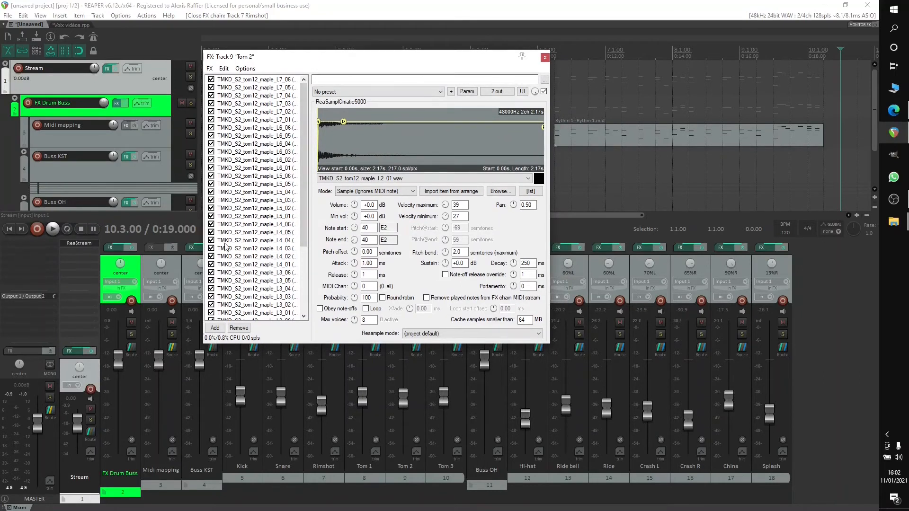
scroll(230, 248, down, 4)
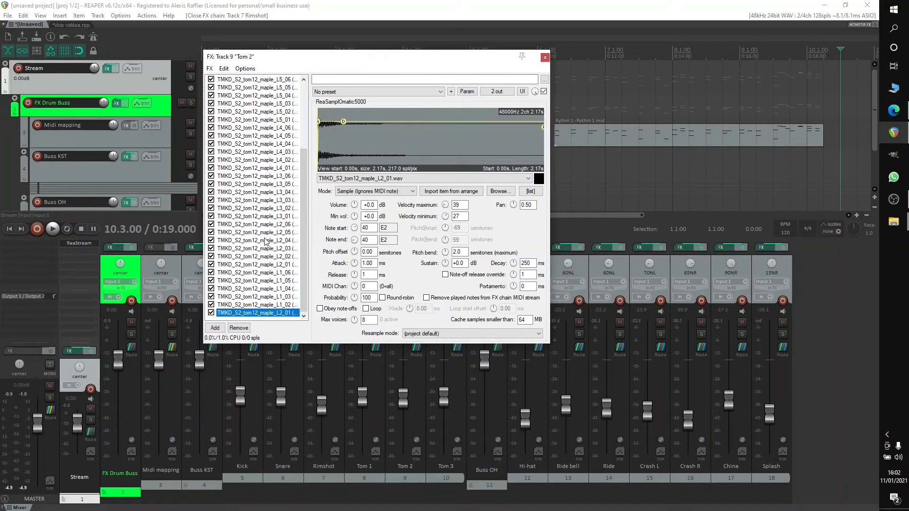
click(543, 58)
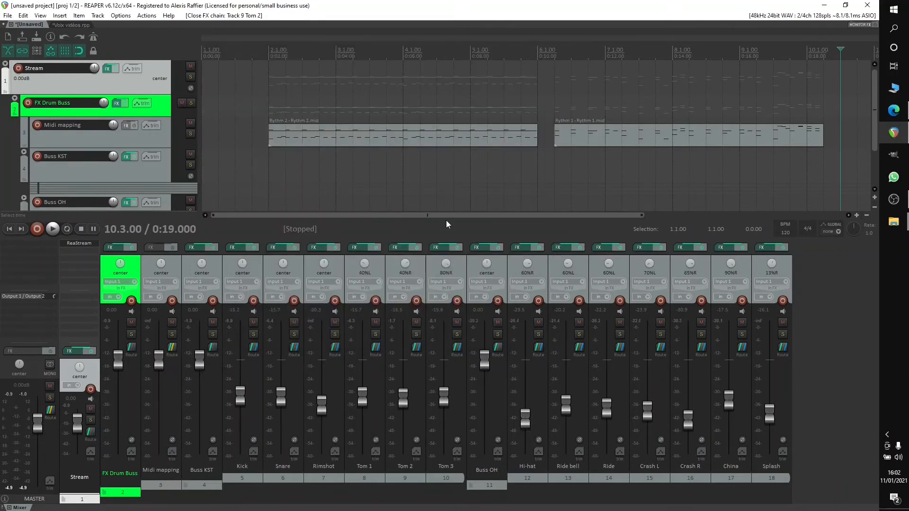
Inspect the Tom 3 samples and the Hi-hat track's FX chain, closing each window when done
click(440, 248)
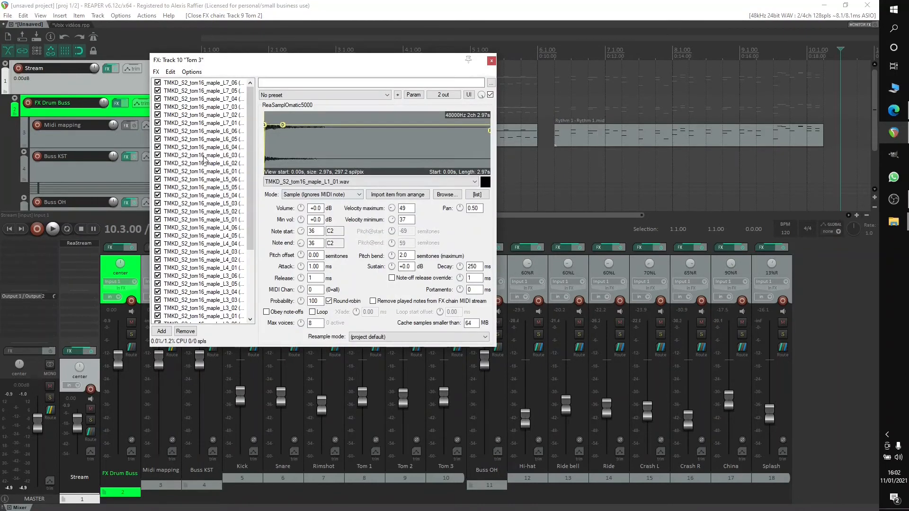
click(492, 61)
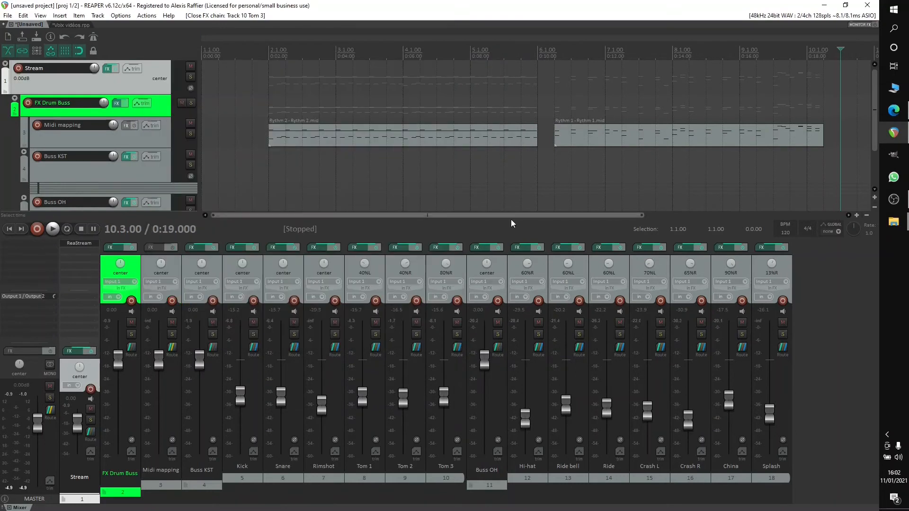
click(518, 248)
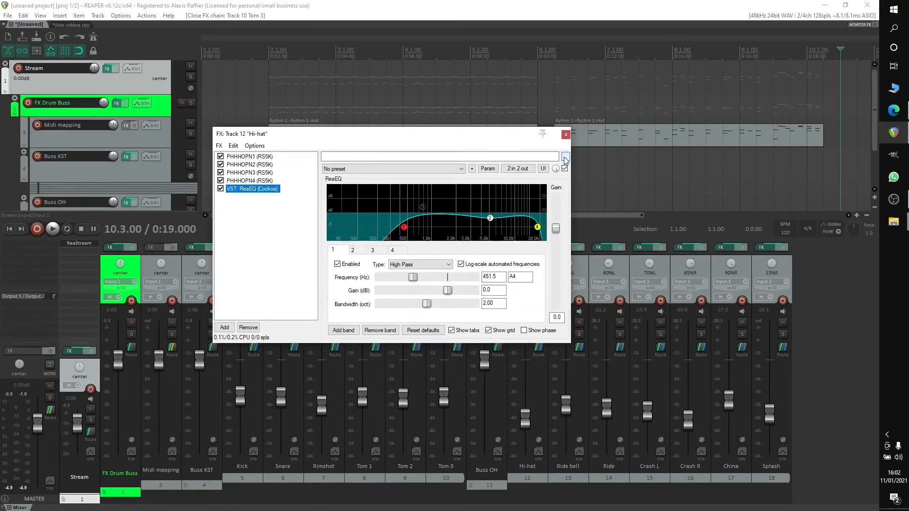
click(566, 135)
Enlarge the mixer and expand the FX lists on the Hi-hat, Ride bell and Ride channel strips
drag(554, 237, 545, 219)
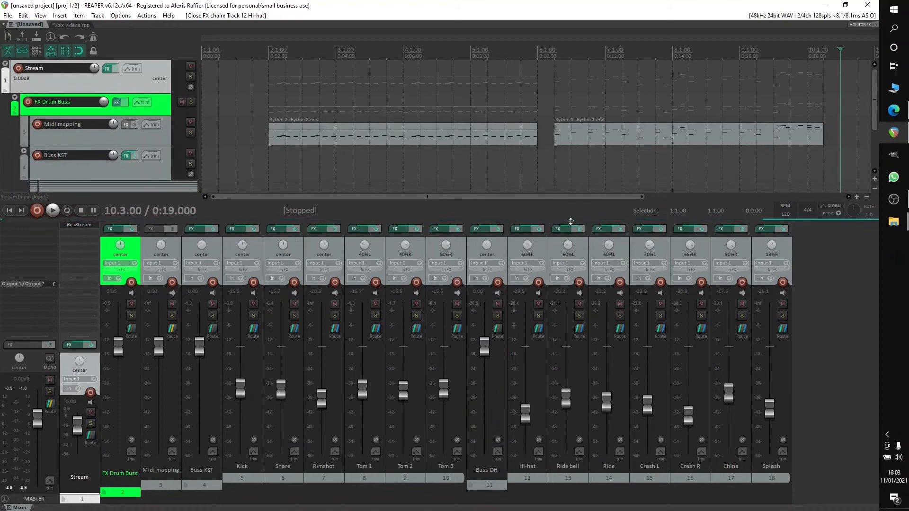
drag(571, 227, 569, 291)
drag(524, 252, 520, 289)
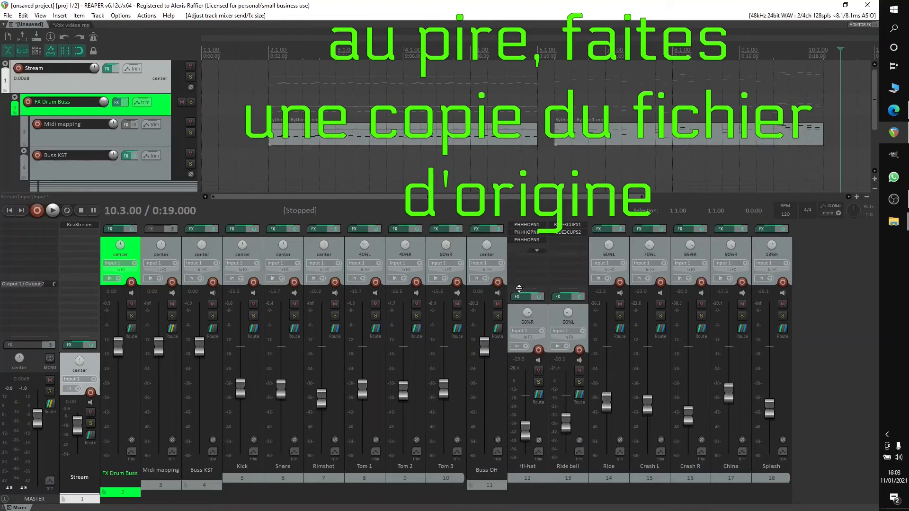
drag(612, 221, 615, 288)
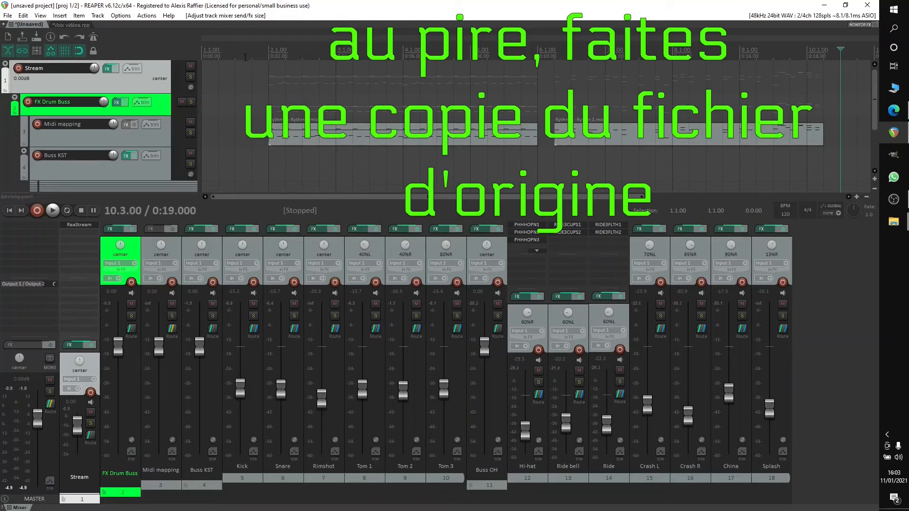
click(67, 26)
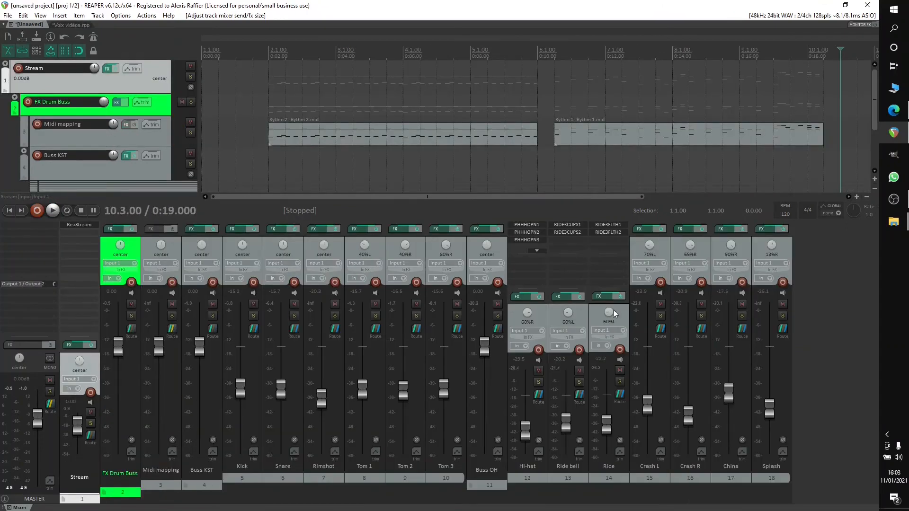
Expand the FX lists on the Crash L and Crash R channel strips
drag(647, 221, 662, 288)
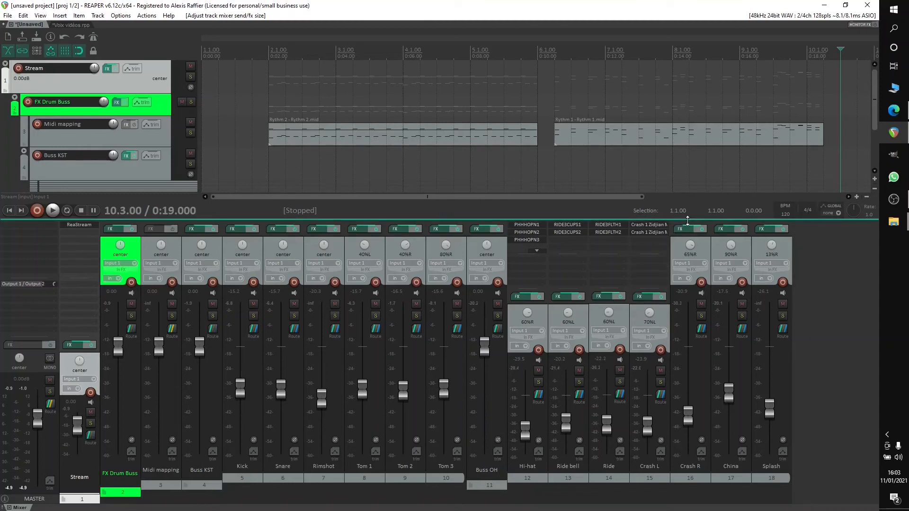
drag(688, 221, 696, 287)
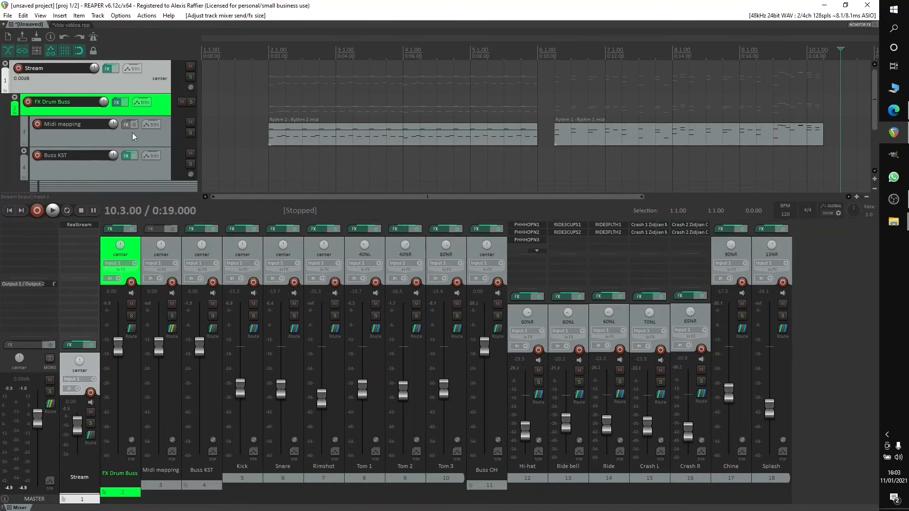
Remove the FX Drum Buss folder tracks and insert Template niveau 2 instead, locating its missing samples in the Samples folder
click(25, 134)
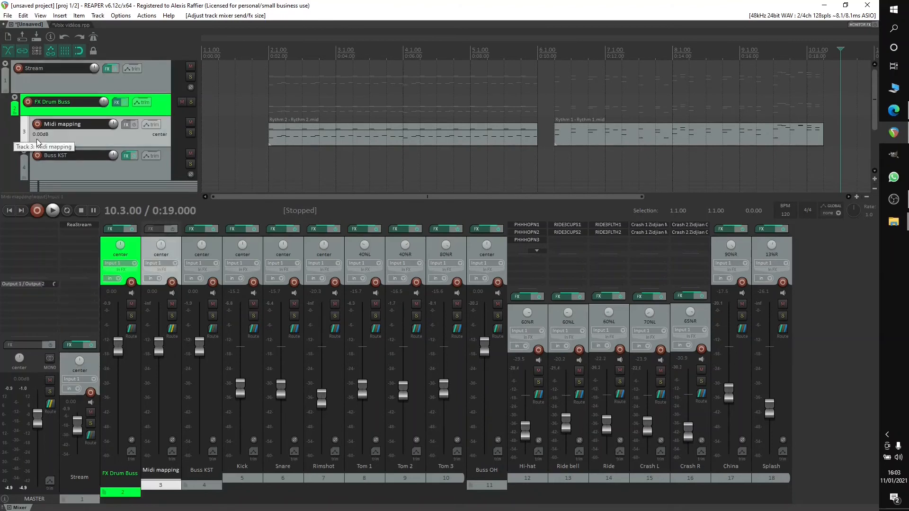
right_click(166, 107)
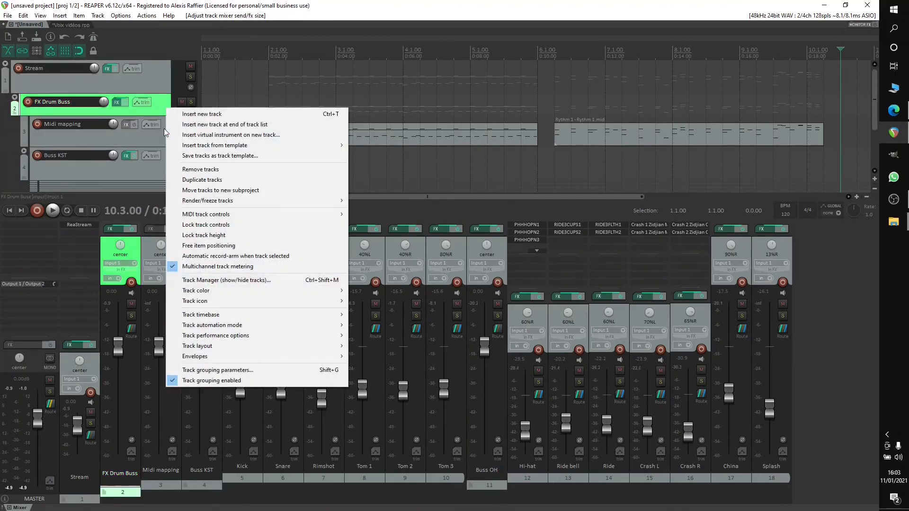
click(168, 172)
right_click(93, 112)
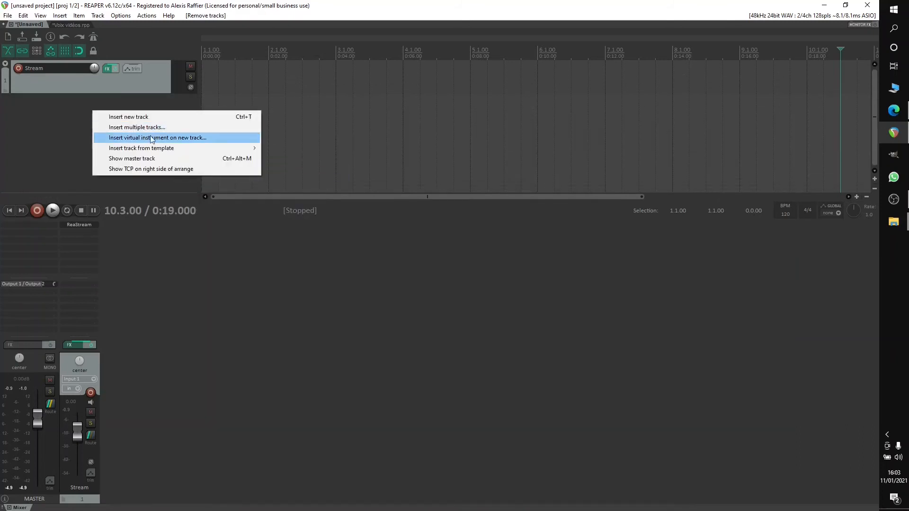
mouse_move(238, 149)
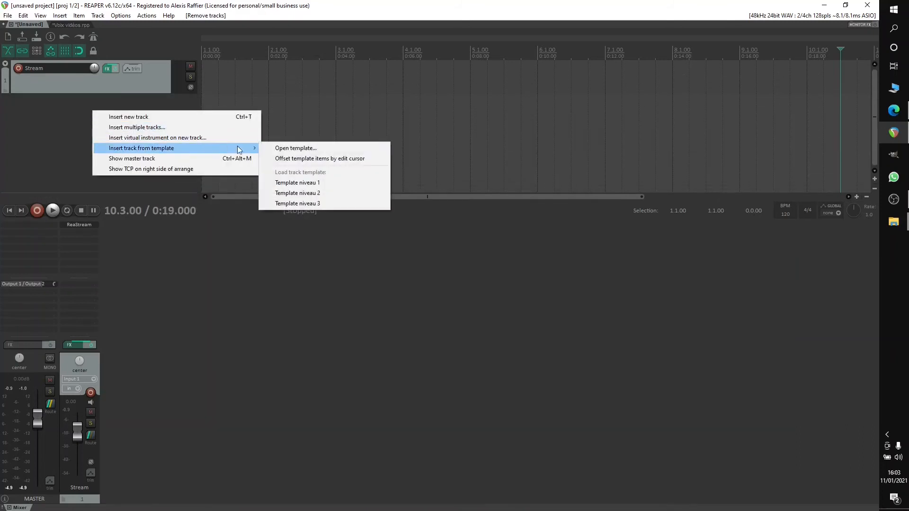
click(315, 195)
click(295, 200)
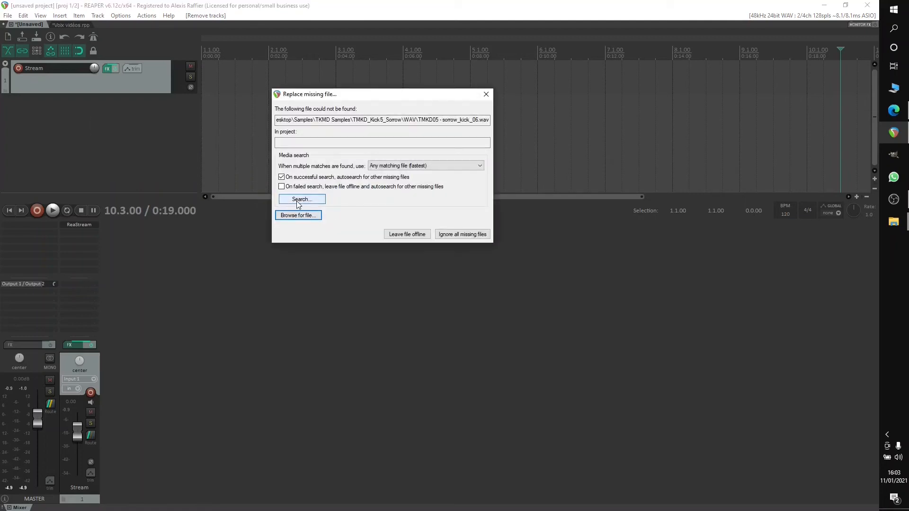
scroll(516, 317, down, 7)
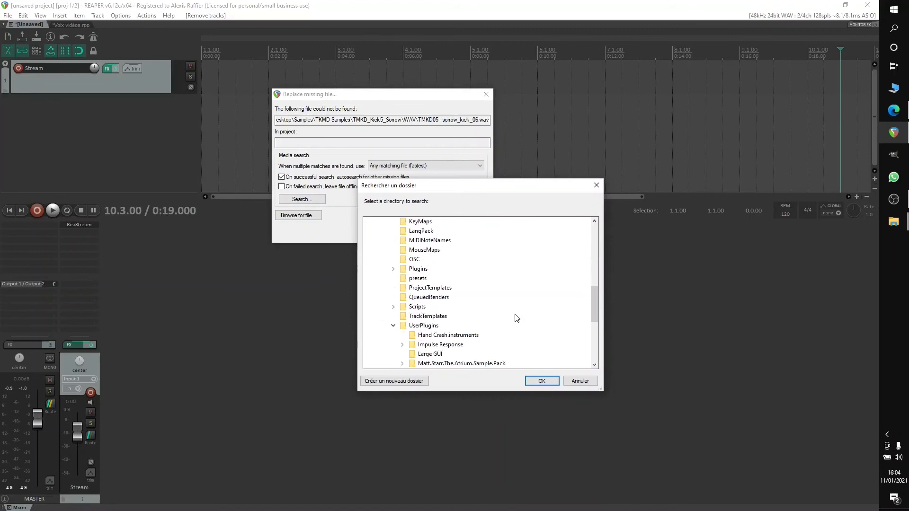
click(514, 308)
click(541, 381)
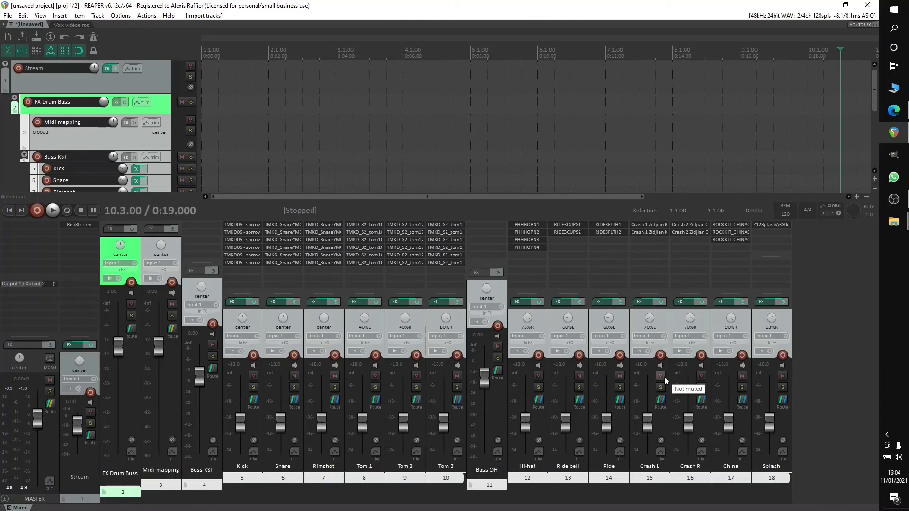
Replace the current FX Drum Buss tracks with Template niveau 1, locating its missing files in the Samples folder under UserPlugins
right_click(164, 103)
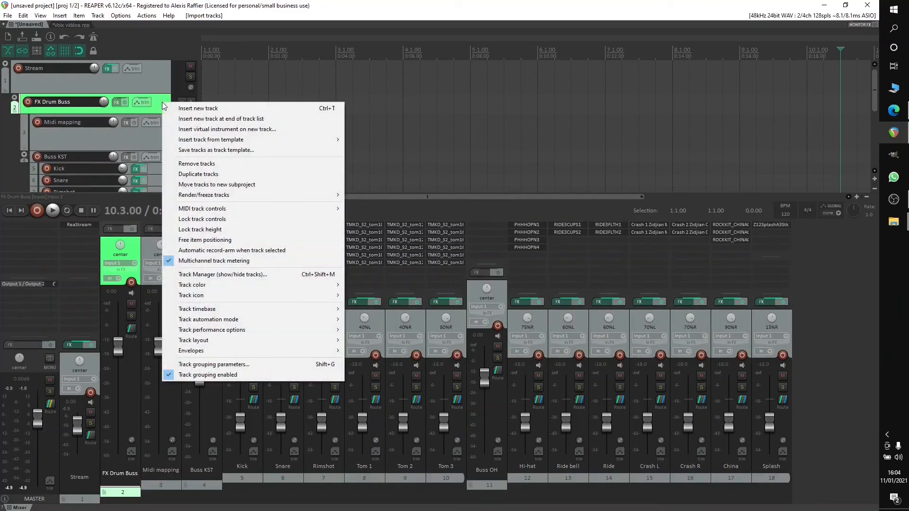
click(197, 163)
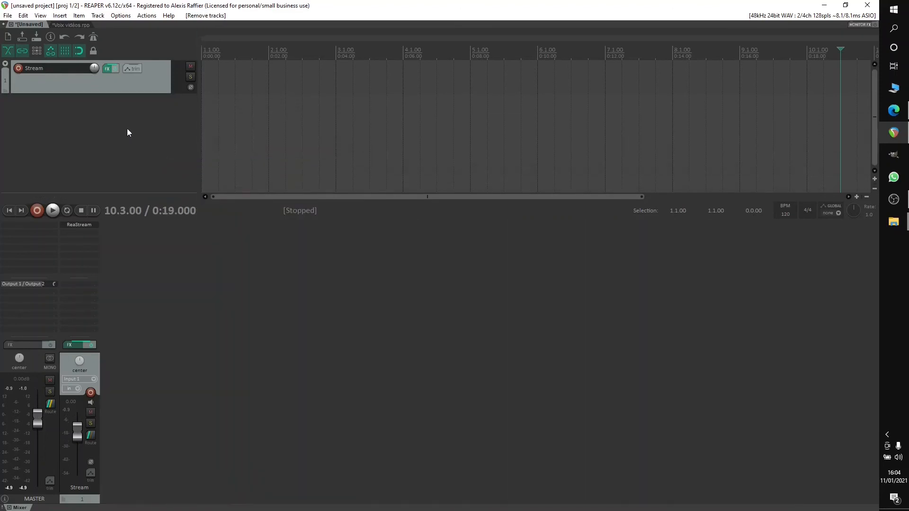
right_click(93, 123)
mouse_move(221, 162)
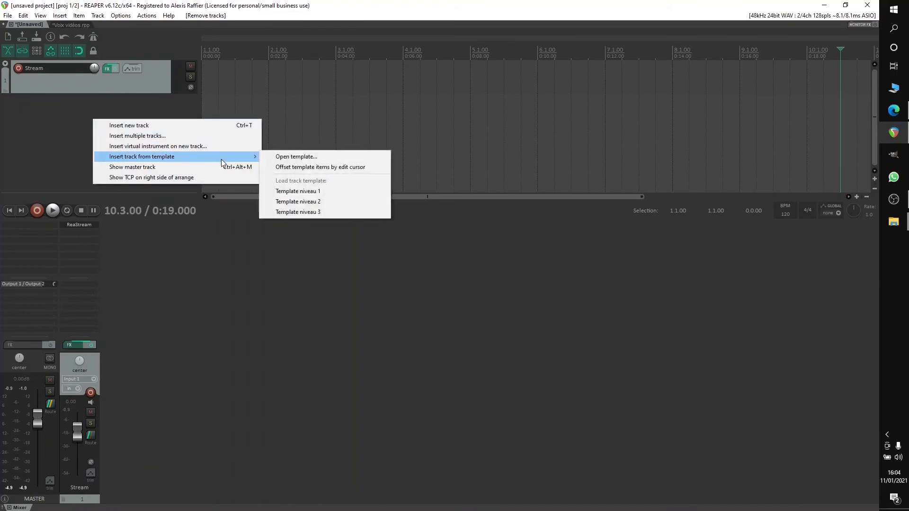
click(303, 191)
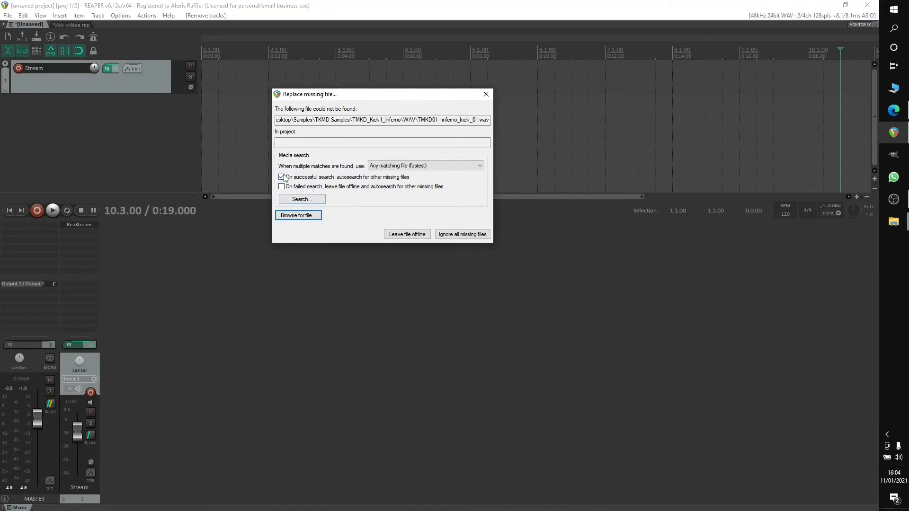
click(310, 202)
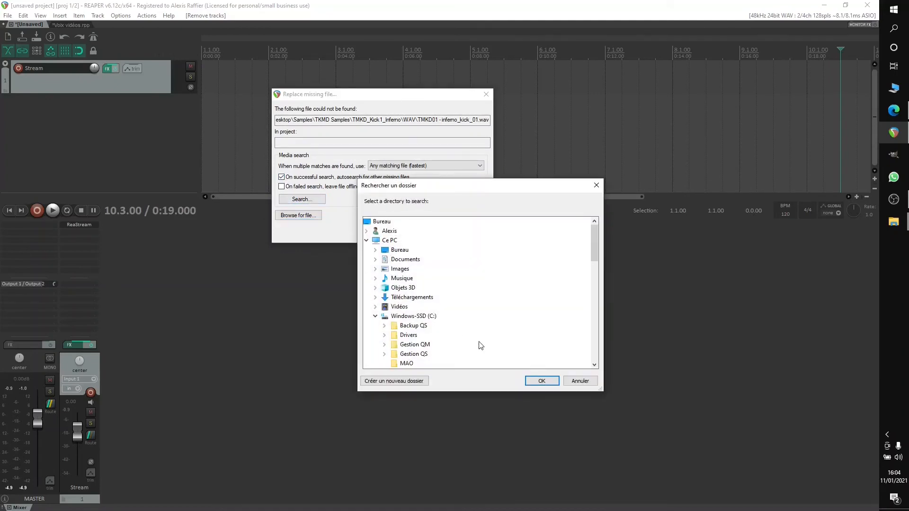
scroll(479, 342, down, 1)
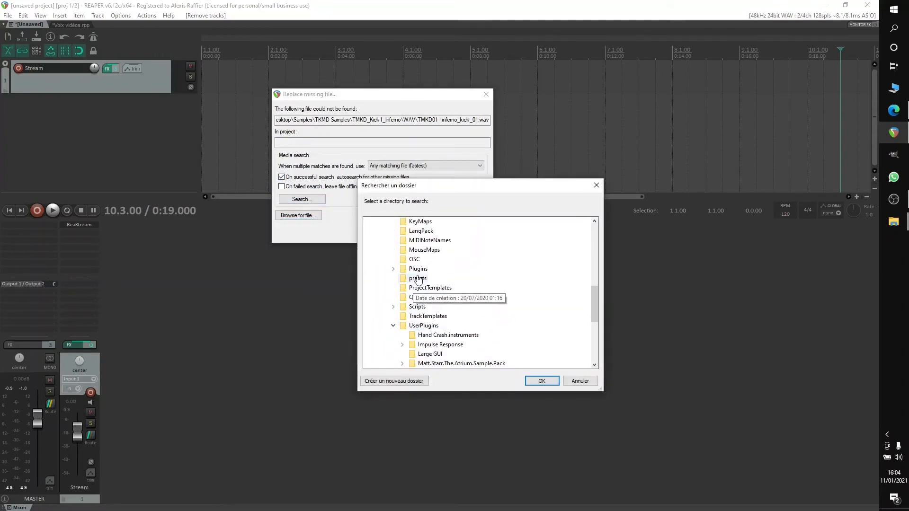
scroll(457, 327, down, 5)
click(428, 250)
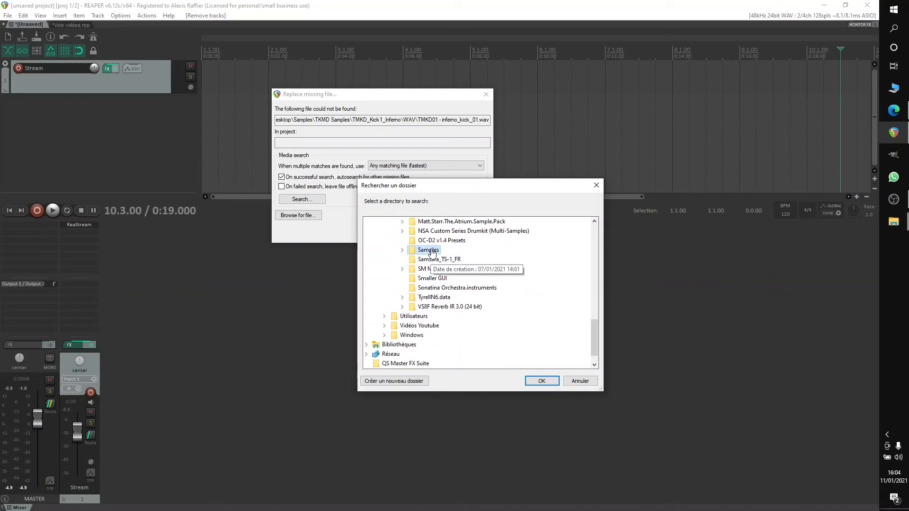
click(542, 384)
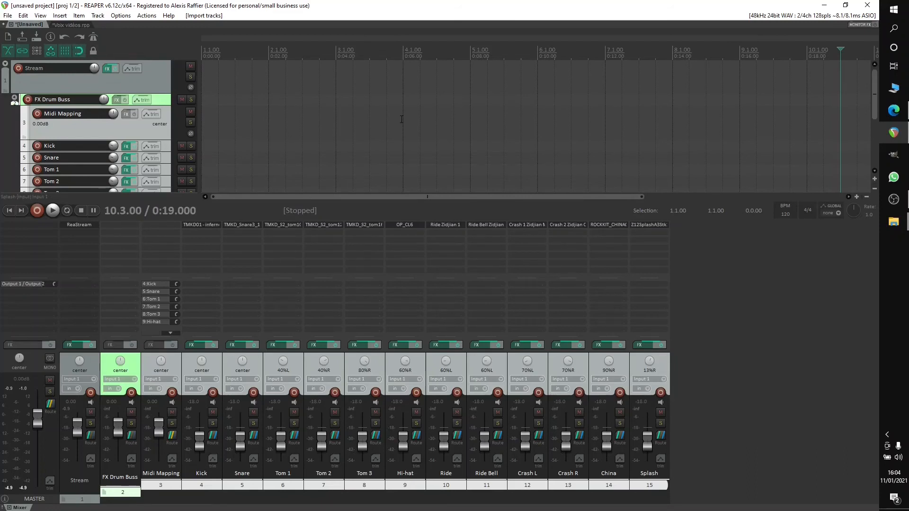
Inspect the Kick track's sampler settings and the Midi Mapping track's routing sends, closing each window when done
click(205, 227)
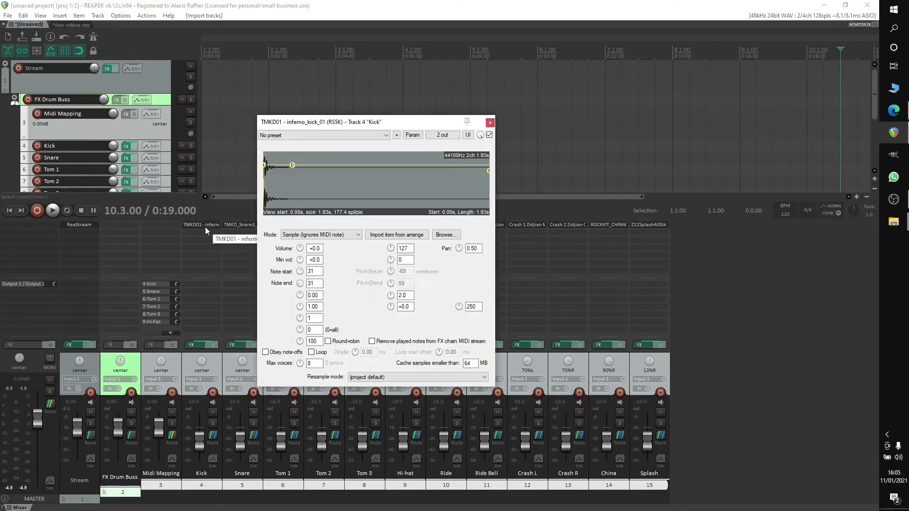
mouse_move(325, 126)
mouse_down()
mouse_move(307, 112)
mouse_move(328, 112)
mouse_up()
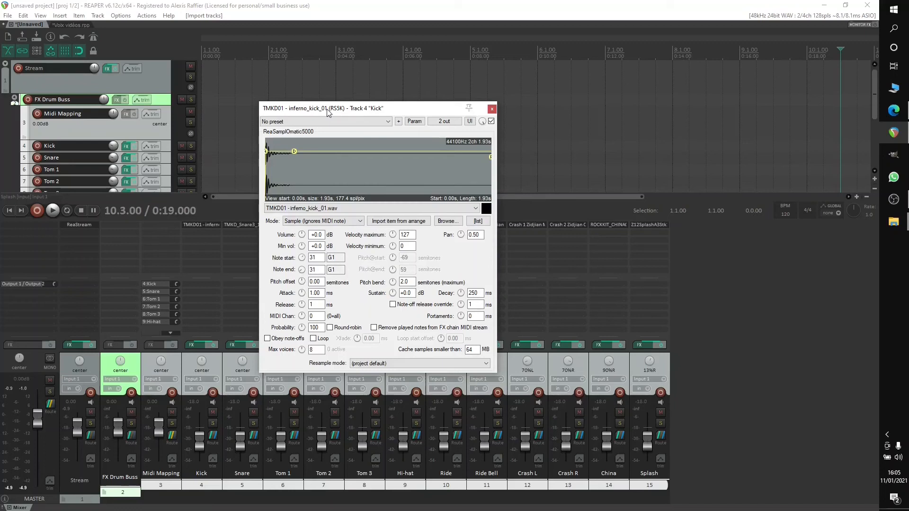
click(492, 109)
click(172, 435)
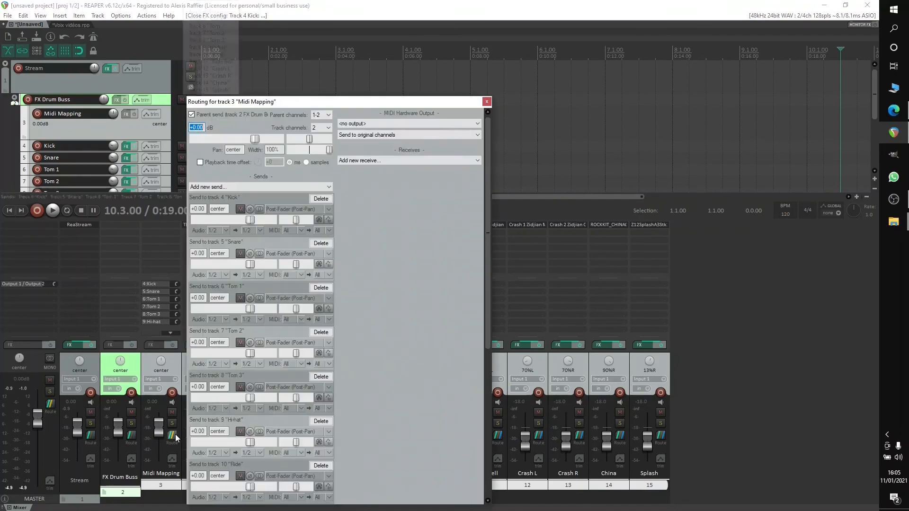
click(486, 102)
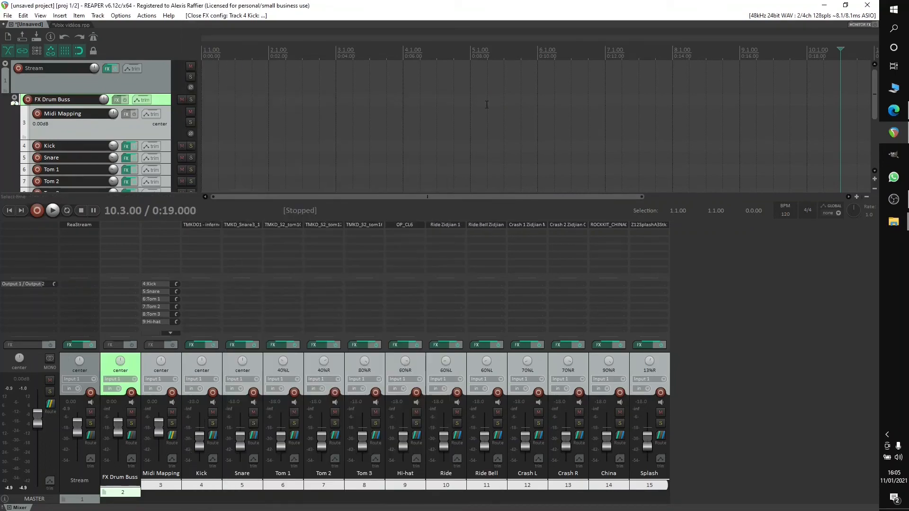